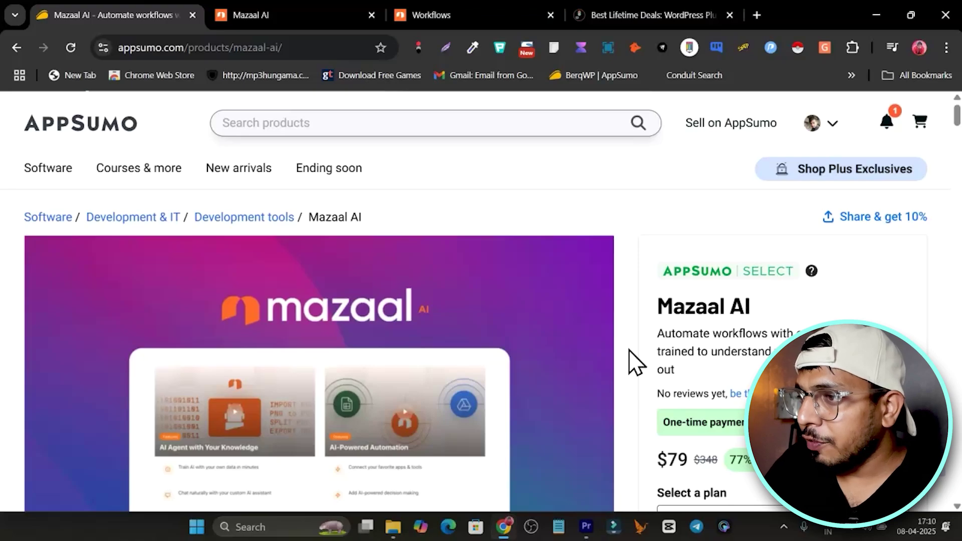
# Highlight the 'Mazaal AI' title and 'Automate workflows' tagline, then switch to the Mazaal Workflows tab.
pyautogui.moveTo(653, 307); pyautogui.dragTo(732, 308)
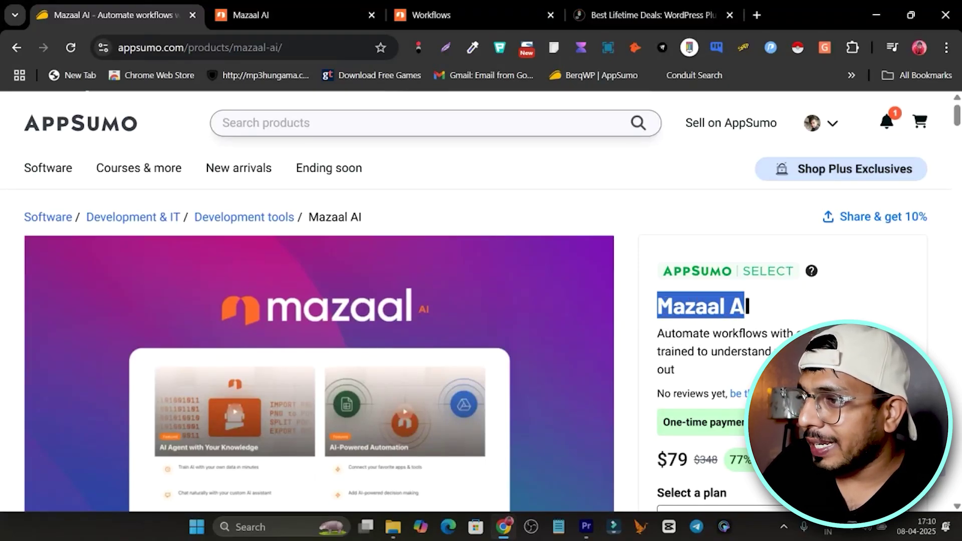
pyautogui.click(748, 306)
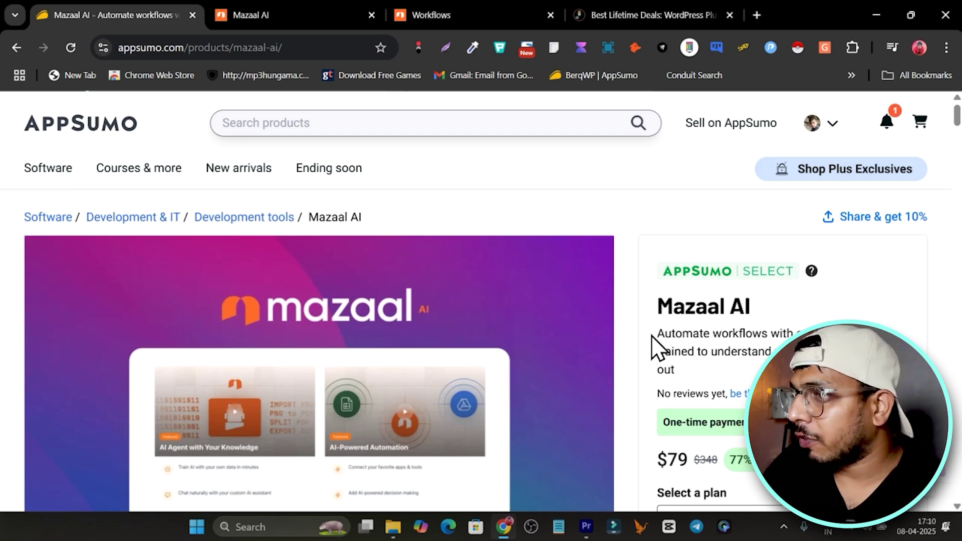
pyautogui.moveTo(653, 336); pyautogui.dragTo(772, 341)
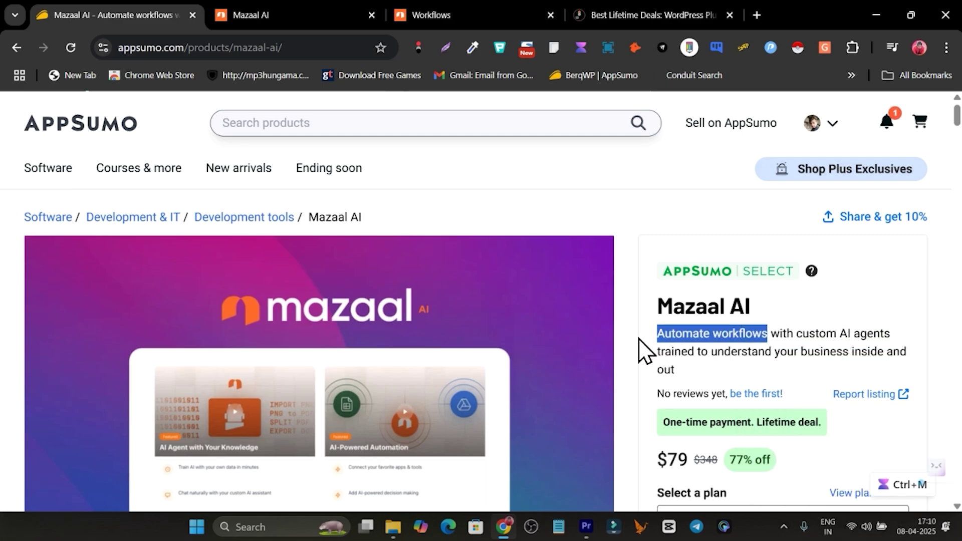
pyautogui.click(471, 20)
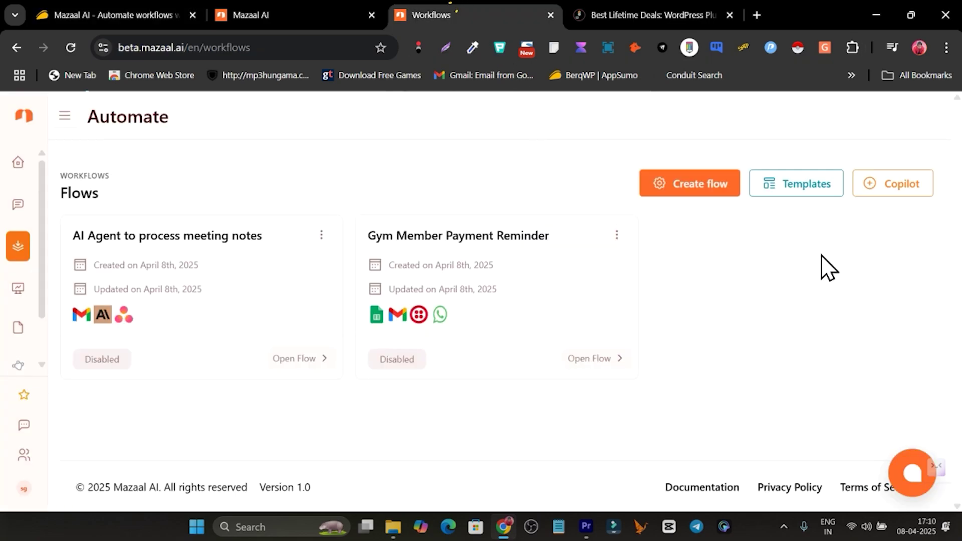
pyautogui.click(897, 191)
pyautogui.scroll(-8, 556, 326)
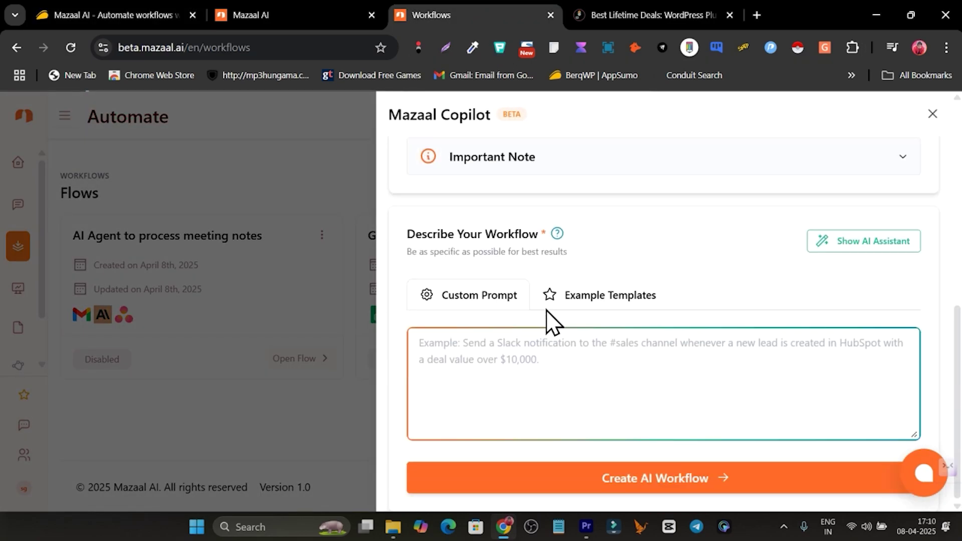
pyautogui.click(553, 371)
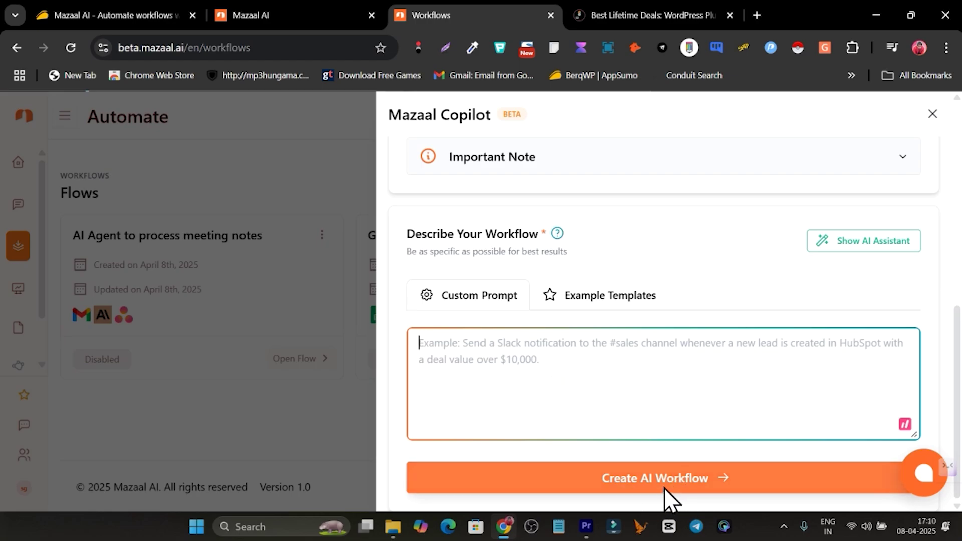
pyautogui.click(318, 402)
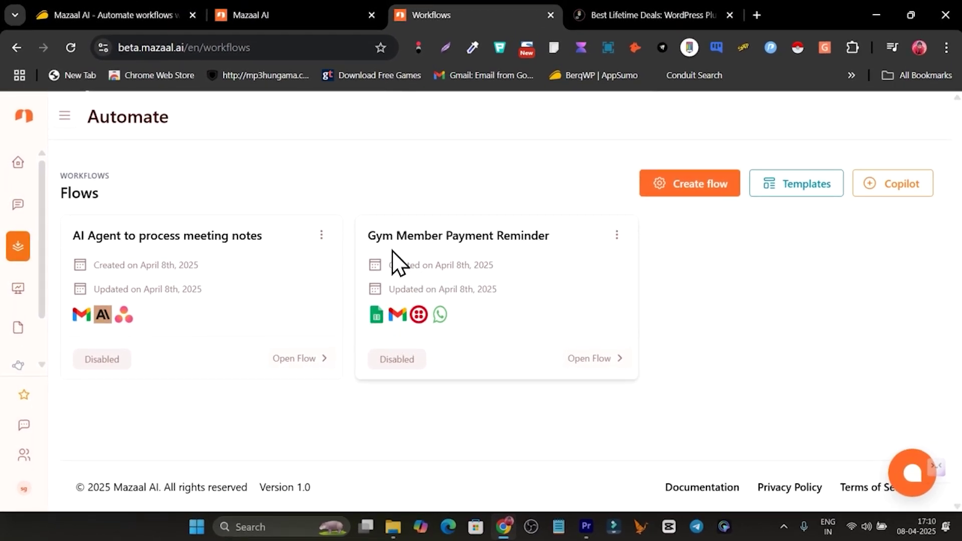
pyautogui.moveTo(359, 235); pyautogui.dragTo(503, 239)
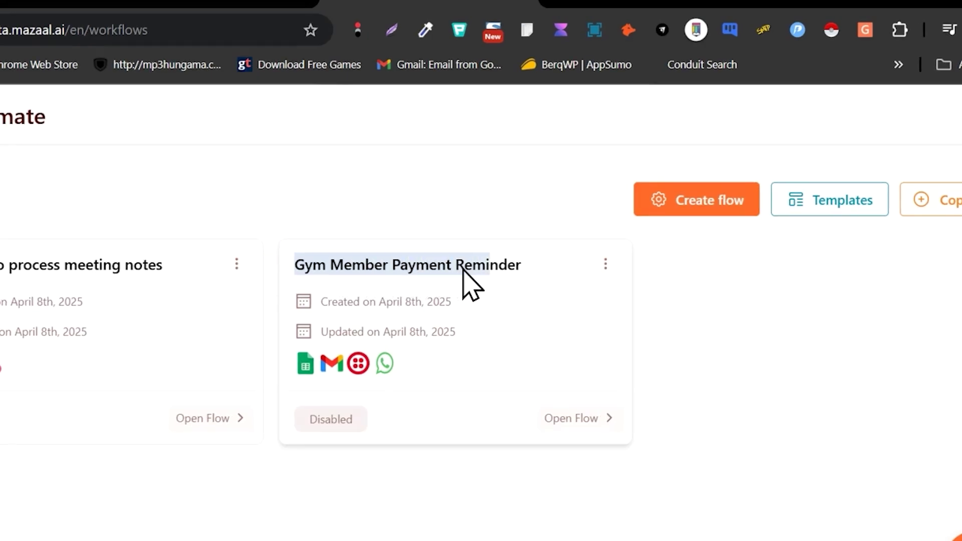
pyautogui.moveTo(463, 270); pyautogui.dragTo(523, 270)
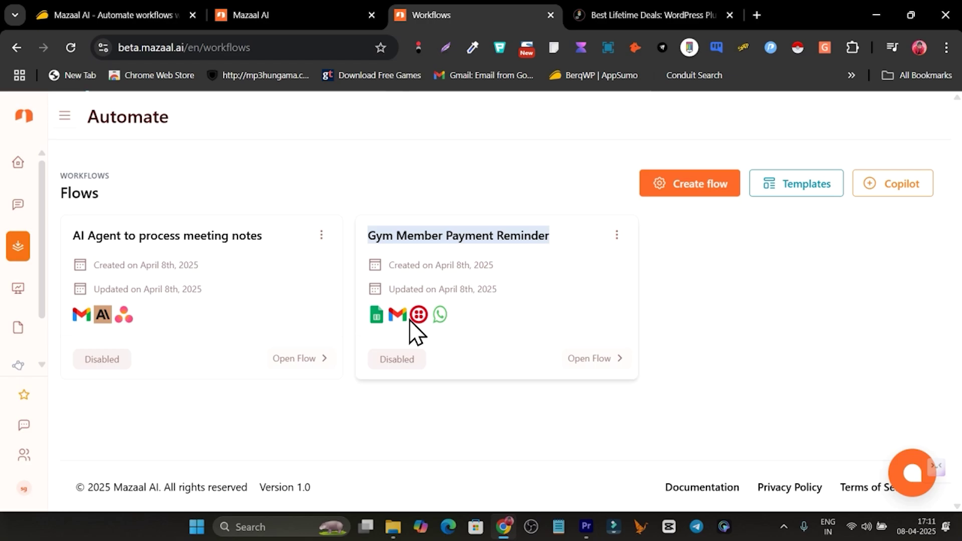
pyautogui.click(457, 326)
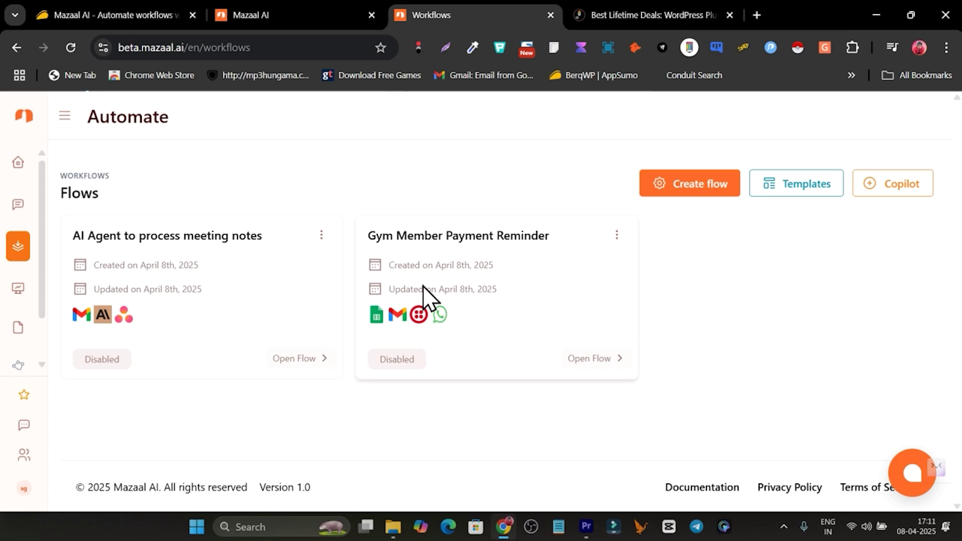
# Browse the workflow Templates gallery, then go to the AI Agent page listing the chatbot agent.
pyautogui.click(808, 186)
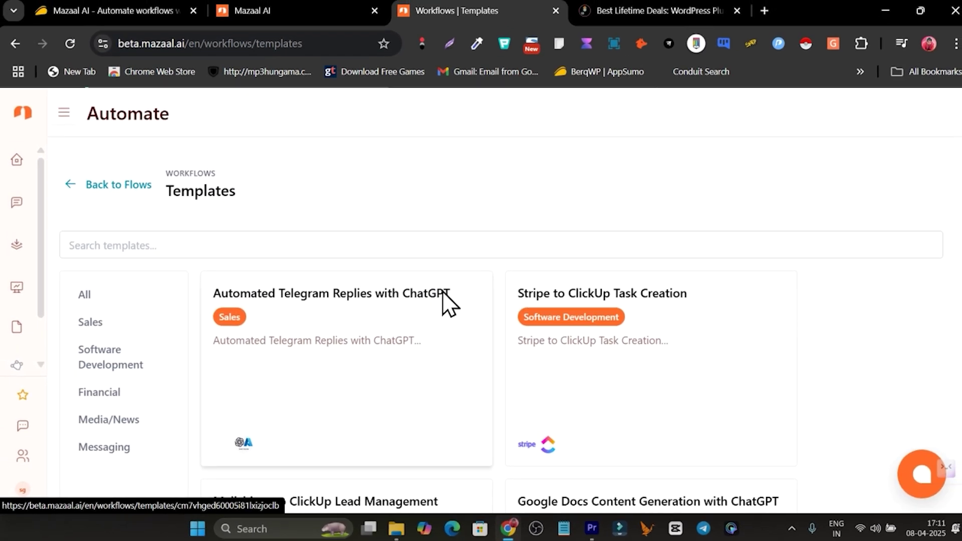
pyautogui.scroll(-6, 552, 301)
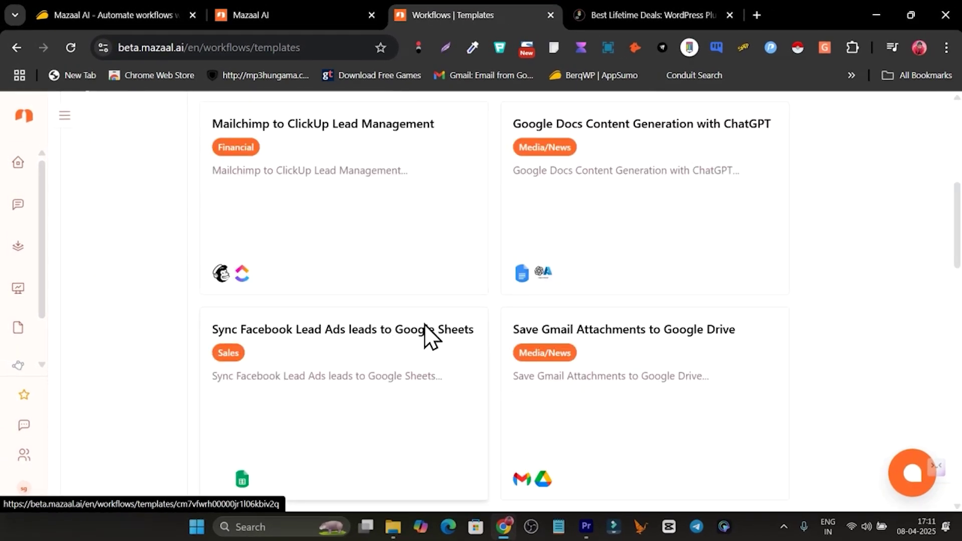
pyautogui.scroll(6, 425, 335)
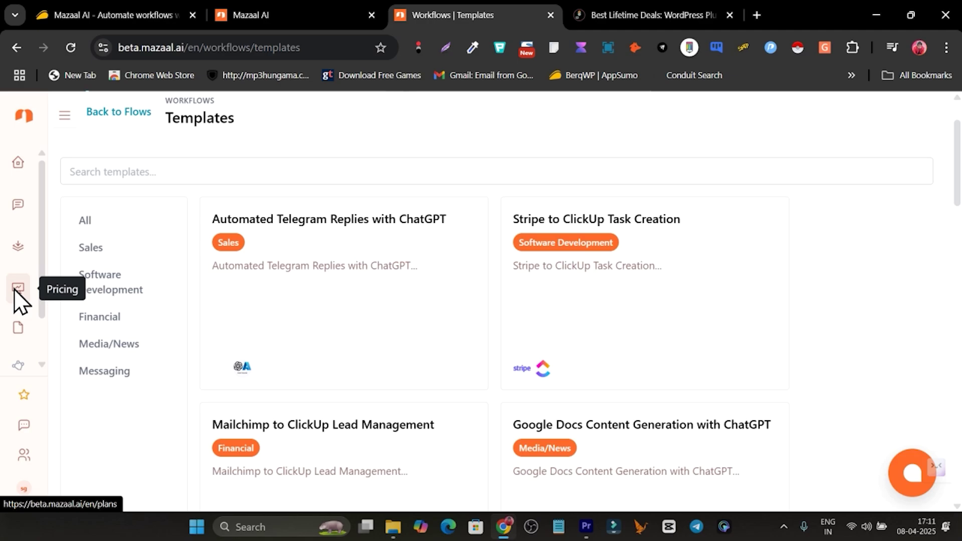
pyautogui.click(20, 203)
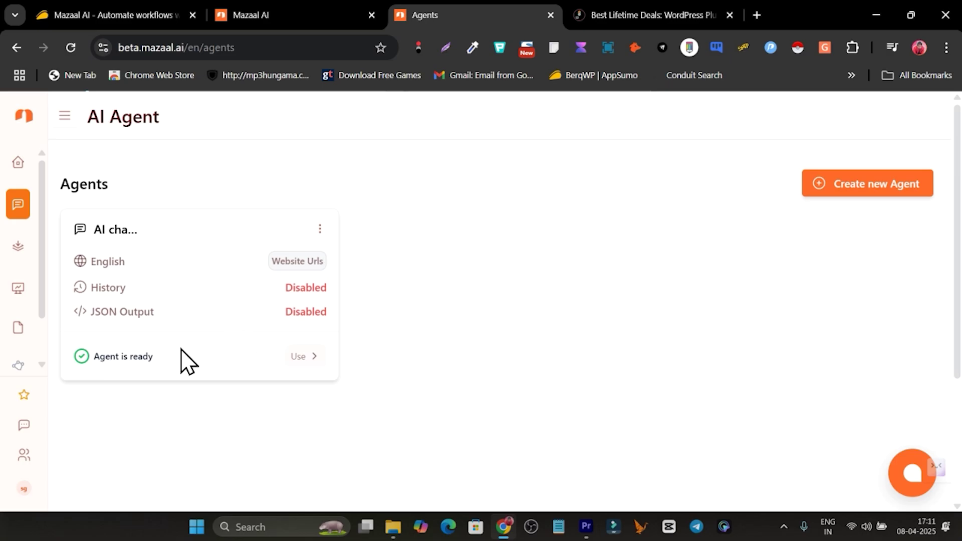
# Read through the chatbot agent's video-tools chat, then go back to the AppSumo Mazaal AI listing.
pyautogui.click(302, 356)
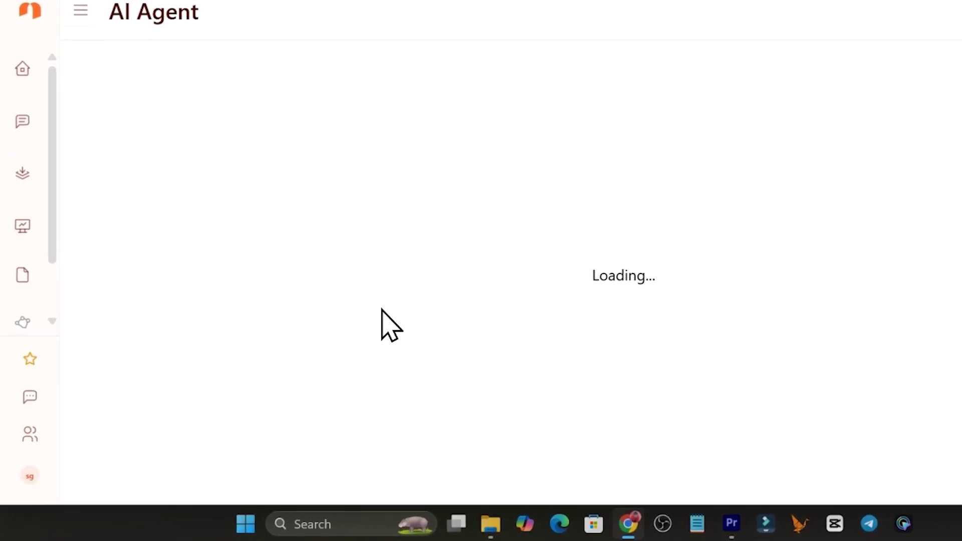
pyautogui.scroll(-5, 358, 337)
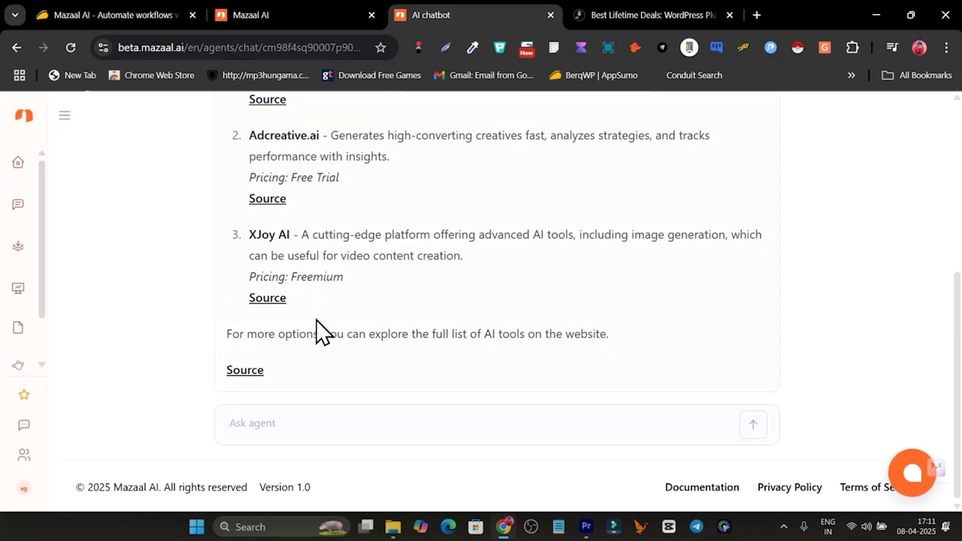
pyautogui.scroll(4, 340, 321)
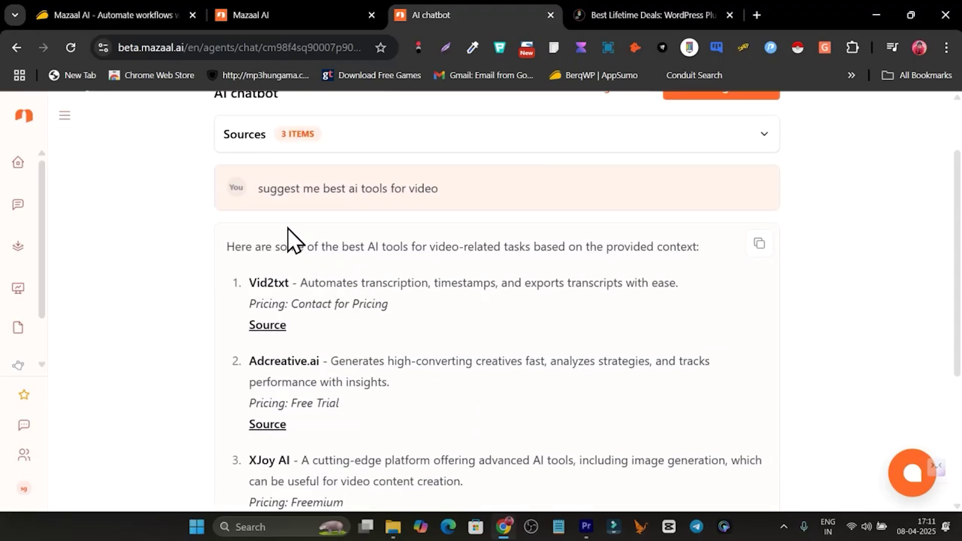
pyautogui.scroll(-5, 334, 277)
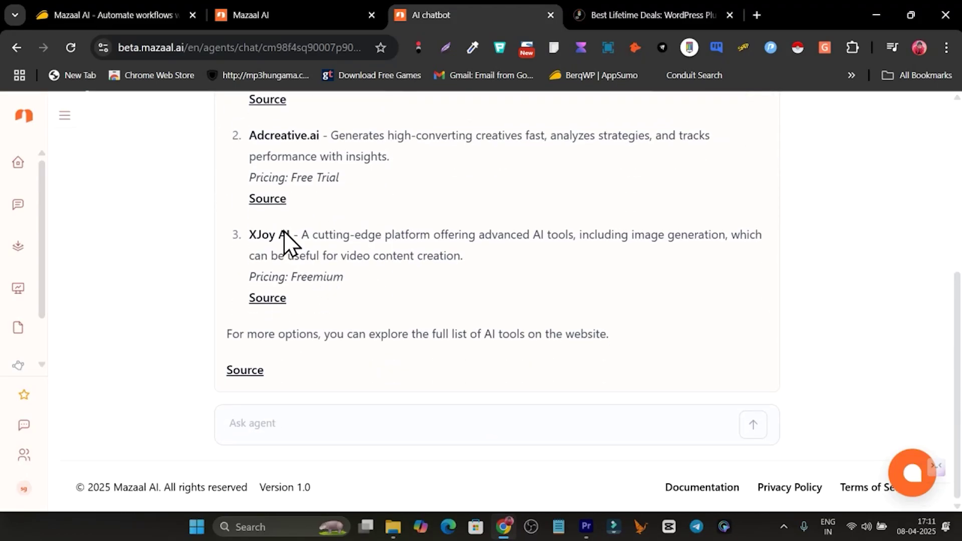
pyautogui.scroll(4, 340, 301)
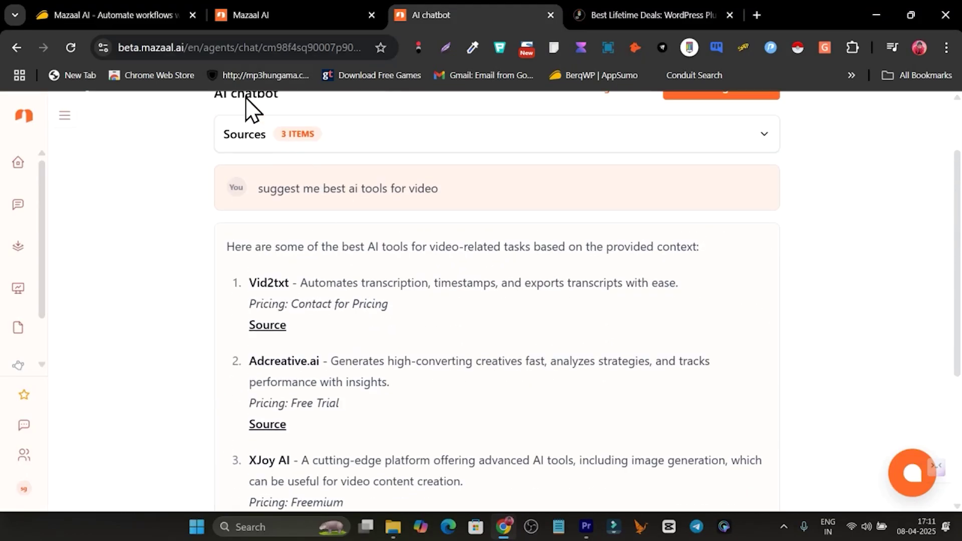
pyautogui.click(100, 16)
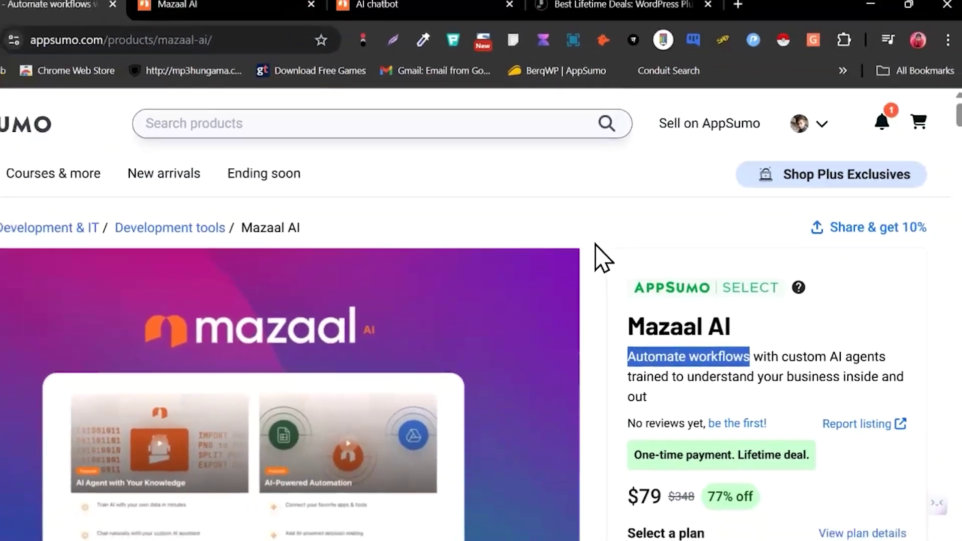
# Highlight 'AI agents', the Copilot phrase and 'Share workflows' in the TL;DR, then return to Templates.
pyautogui.scroll(-6, 608, 290)
pyautogui.scroll(-1, 624, 276)
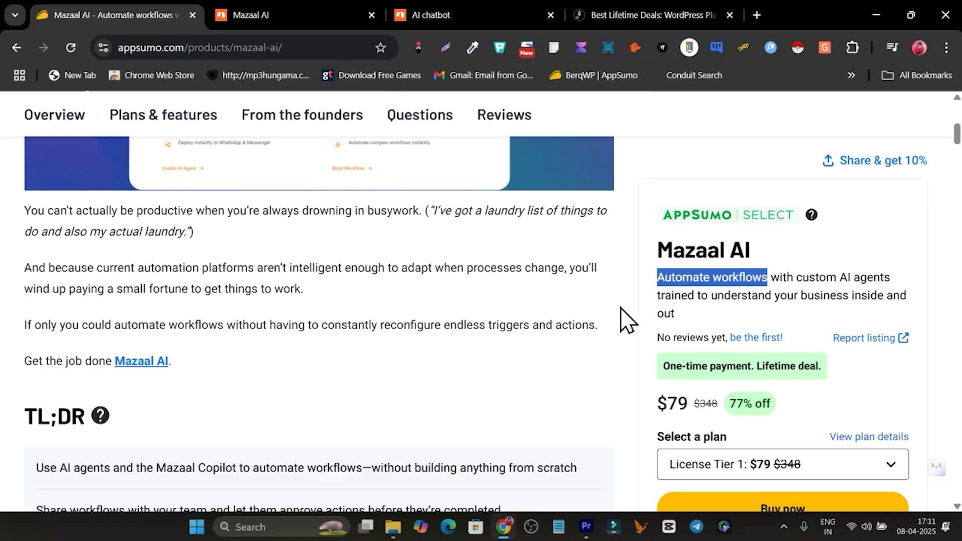
pyautogui.scroll(-1, 223, 338)
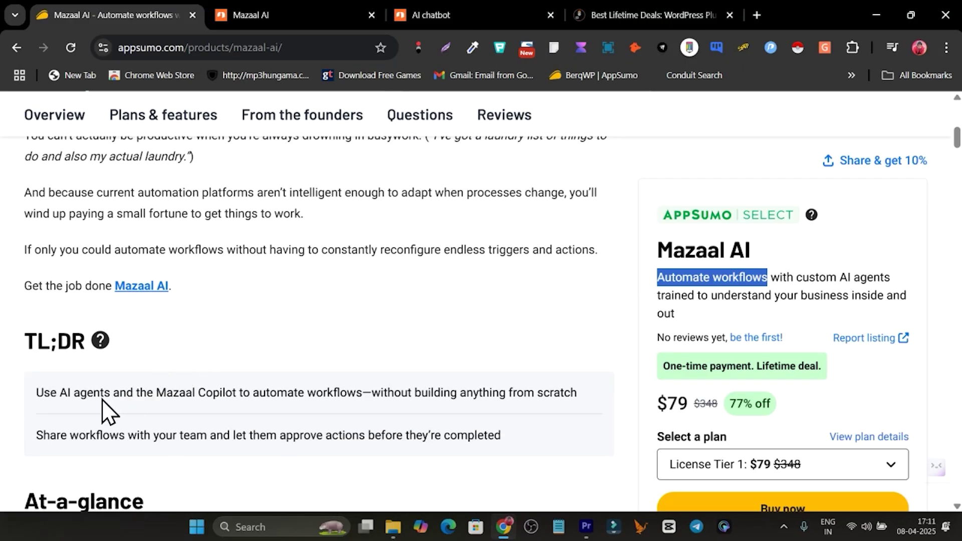
pyautogui.moveTo(59, 399); pyautogui.dragTo(108, 401)
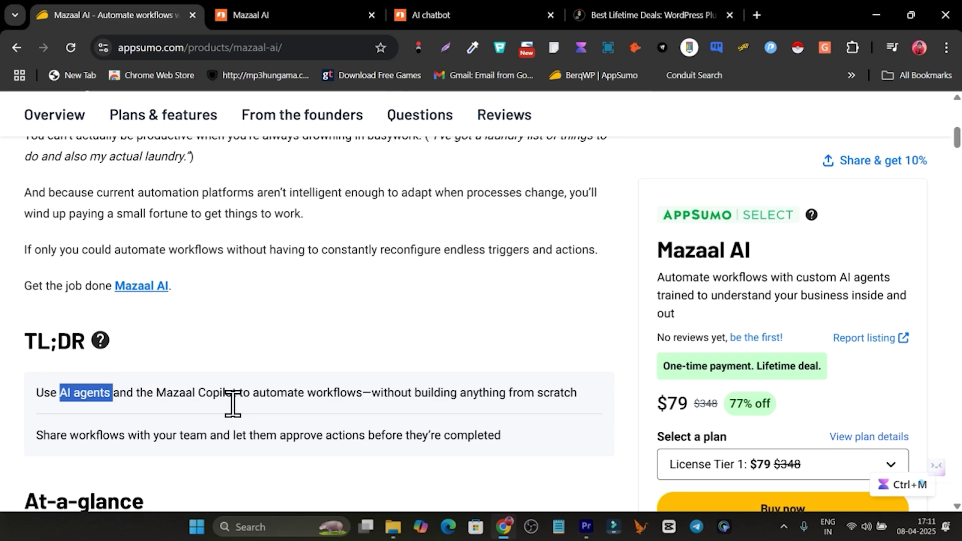
pyautogui.moveTo(205, 400); pyautogui.dragTo(375, 405)
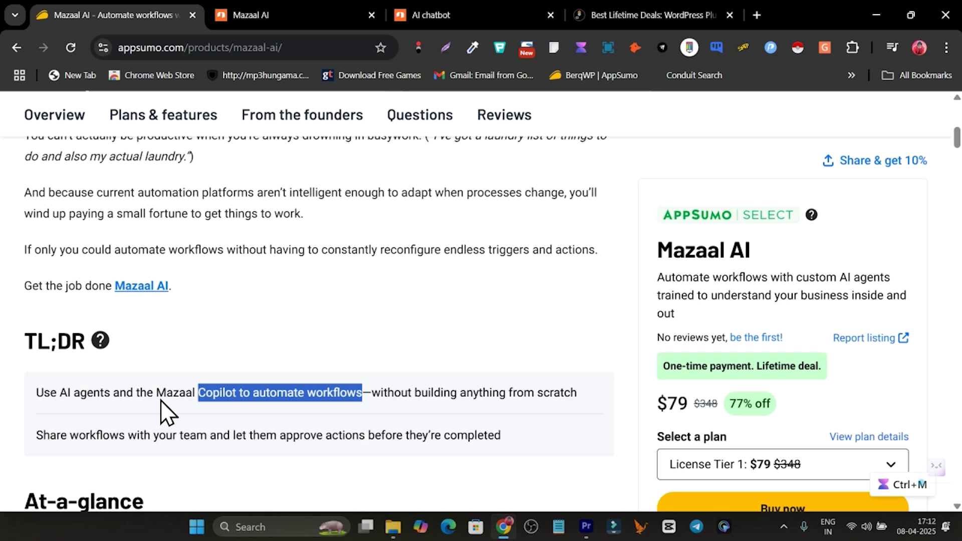
pyautogui.click(197, 401)
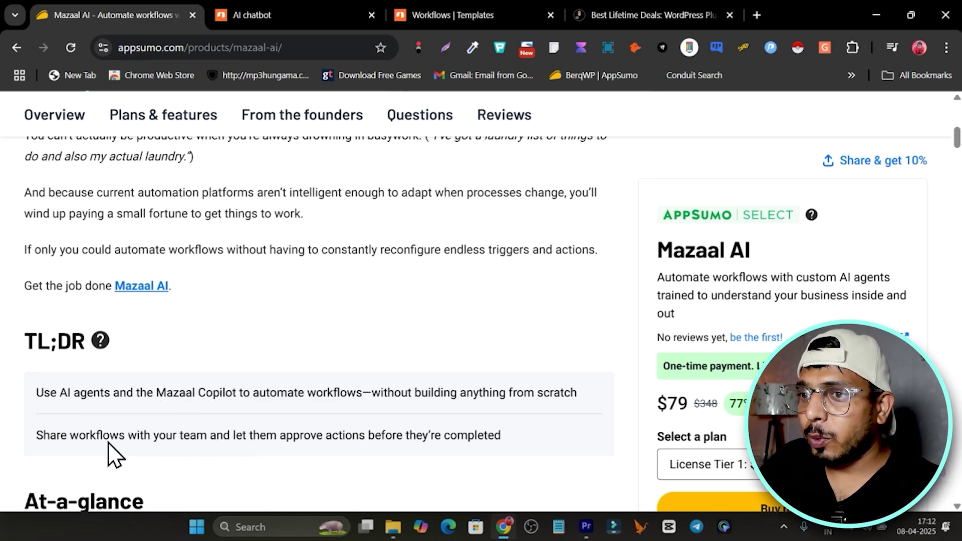
pyautogui.moveTo(36, 436); pyautogui.dragTo(125, 446)
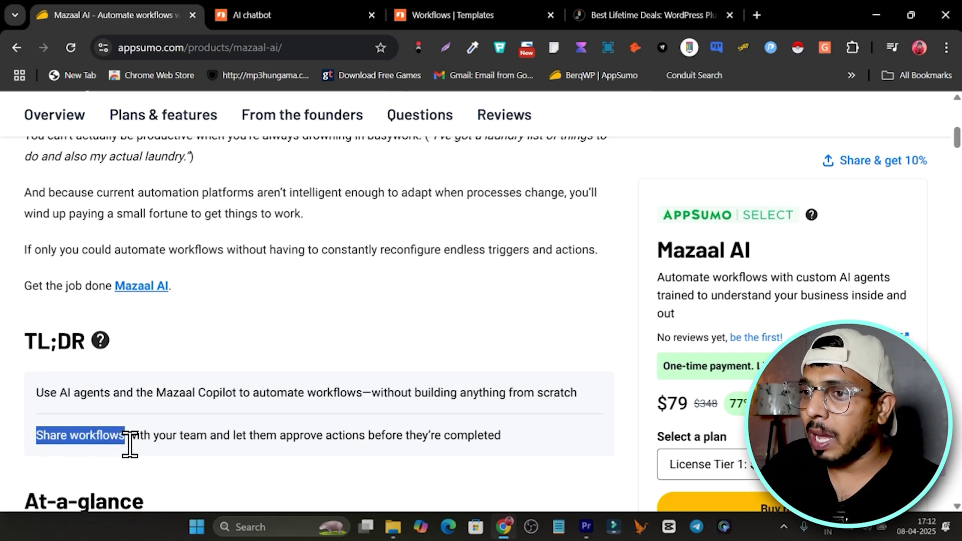
pyautogui.click(485, 12)
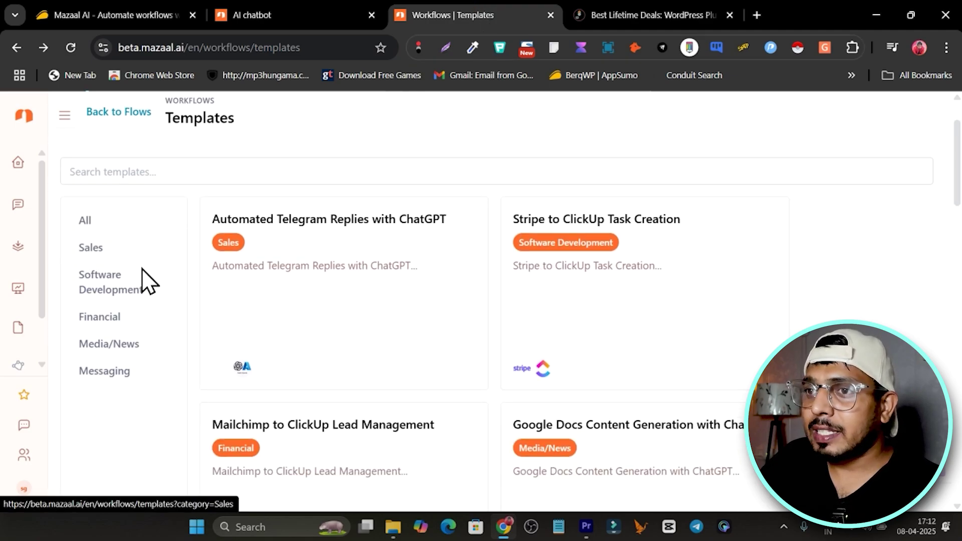
# Open the Gym Member Payment Reminder flow from the flows list.
pyautogui.click(15, 253)
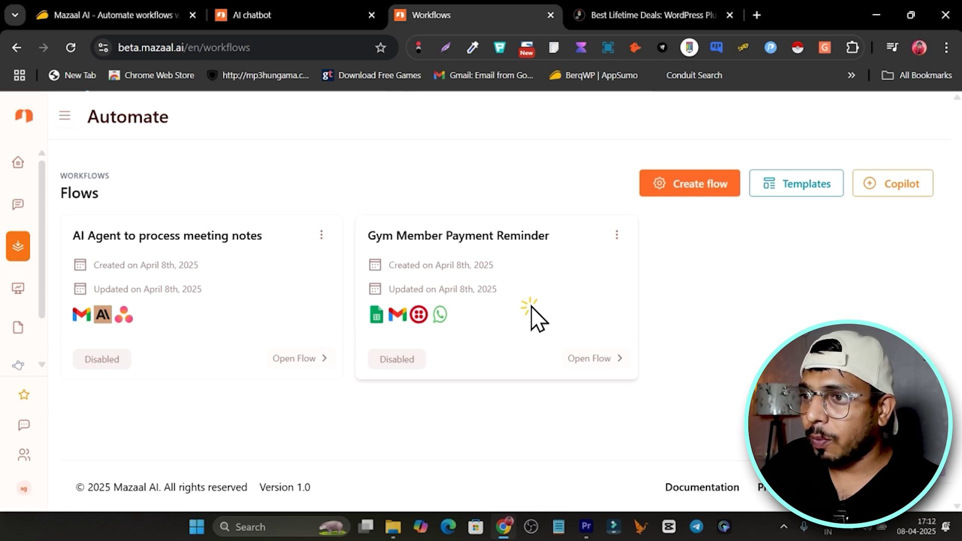
pyautogui.click(616, 235)
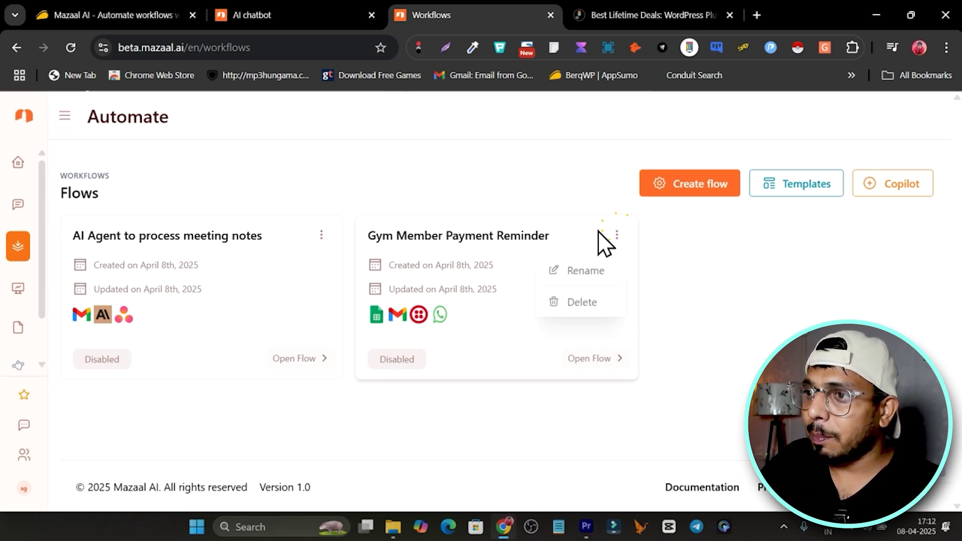
pyautogui.click(585, 359)
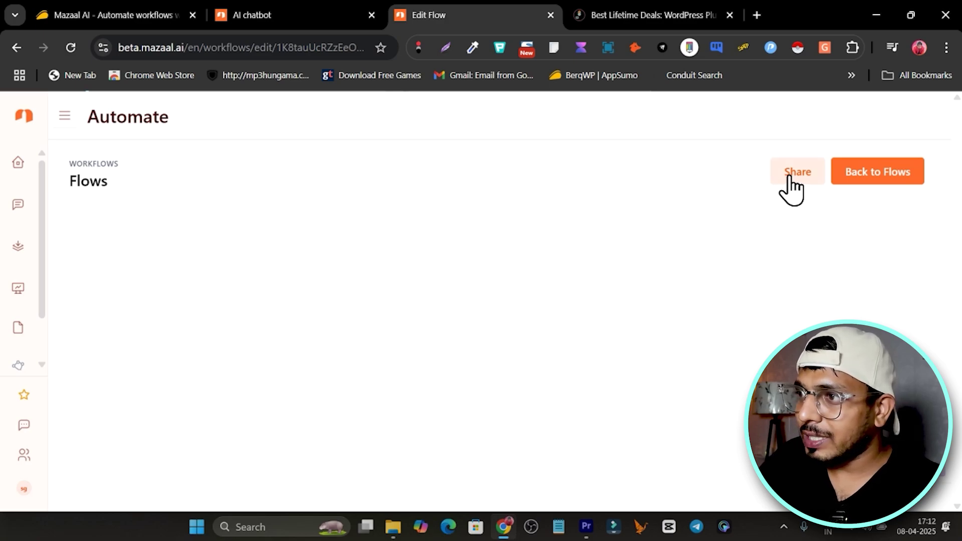
# Share the flow as a template to generate a link, then start a new Incognito window.
pyautogui.click(797, 176)
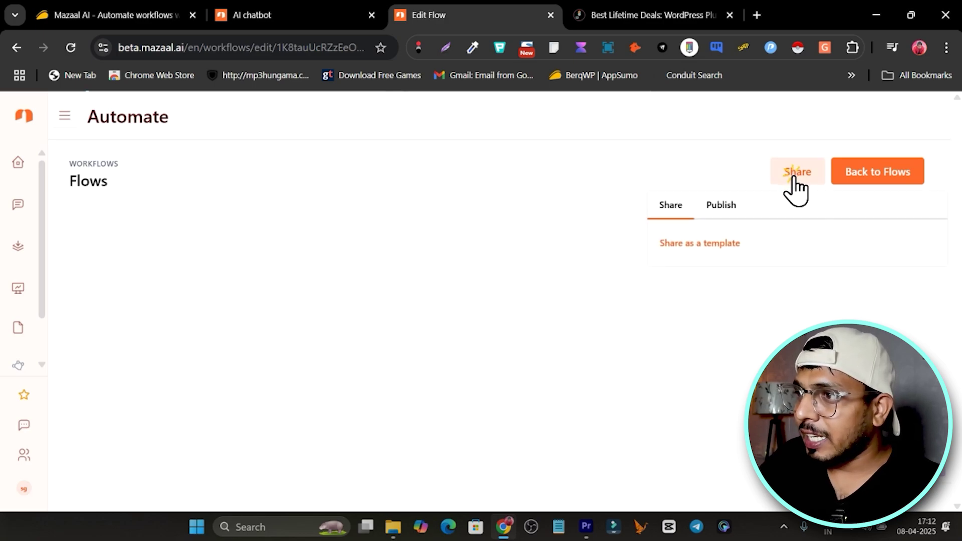
pyautogui.click(711, 244)
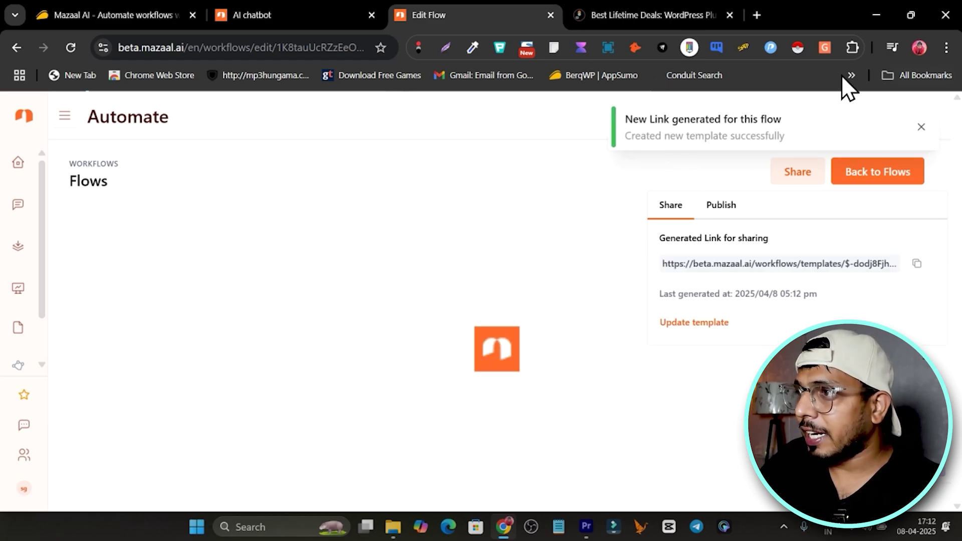
pyautogui.click(946, 47)
pyautogui.click(777, 148)
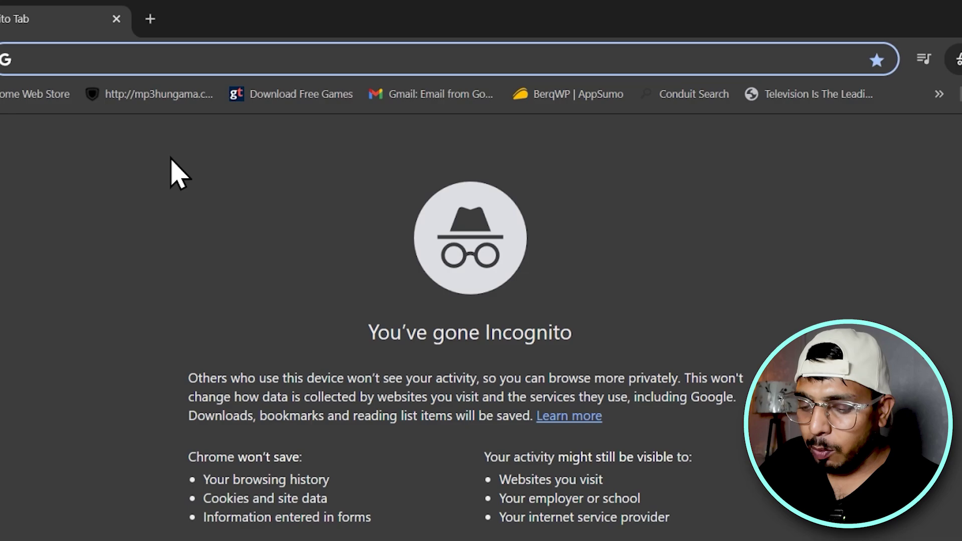
# Copy the template sharing link and load it in the Incognito window's address bar.
pyautogui.write('https://aitoptools.com/tool')
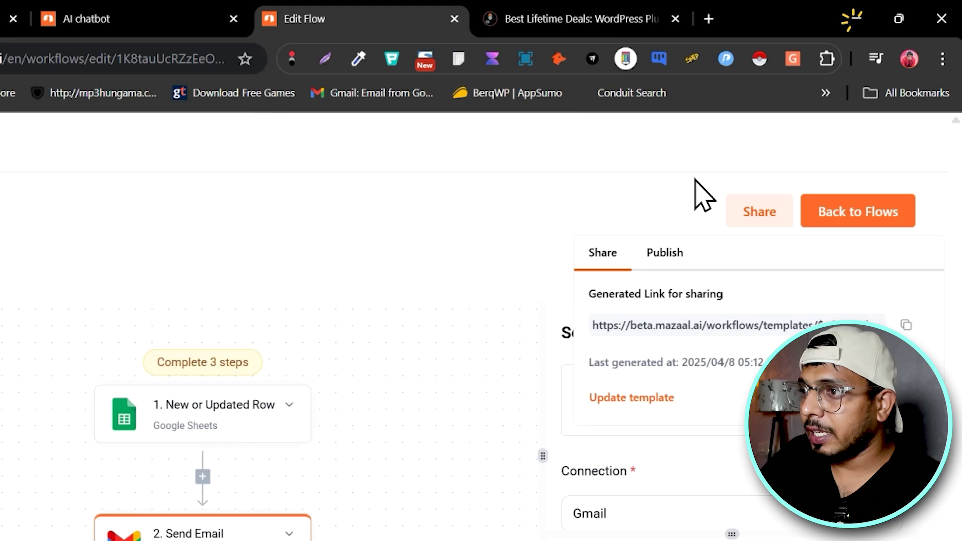
pyautogui.click(906, 325)
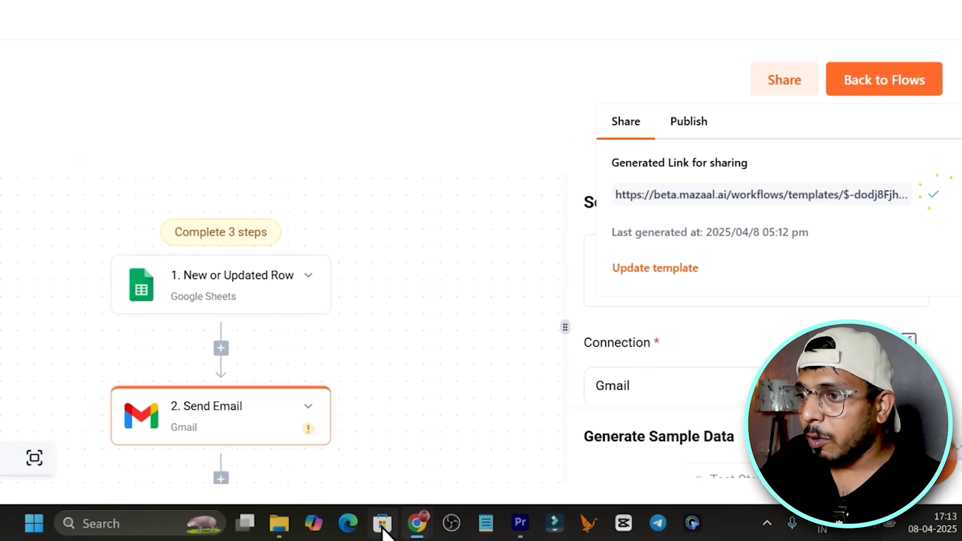
pyautogui.moveTo(388, 524)
pyautogui.click(451, 451)
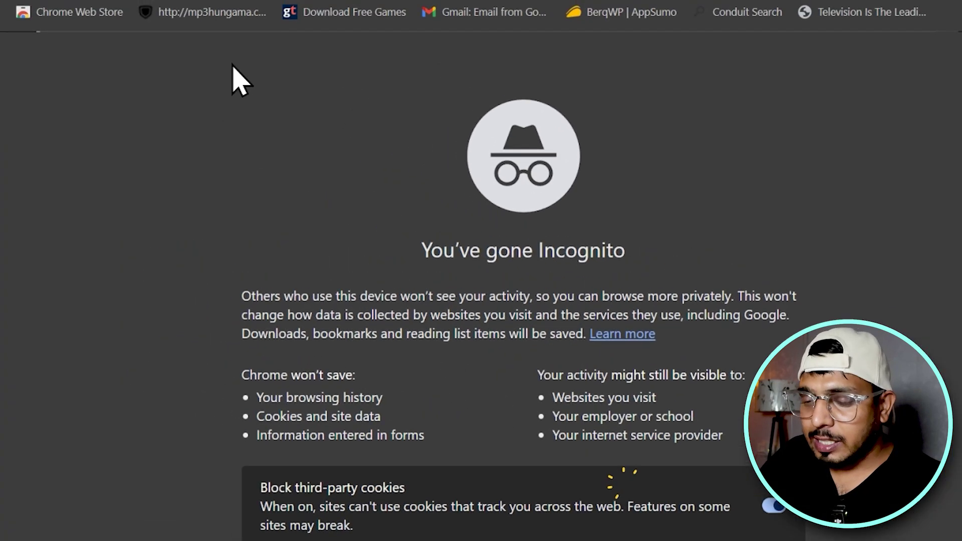
pyautogui.hotkey('ctrl', 'a')
pyautogui.hotkey('ctrl', 'v')
pyautogui.press('Return')
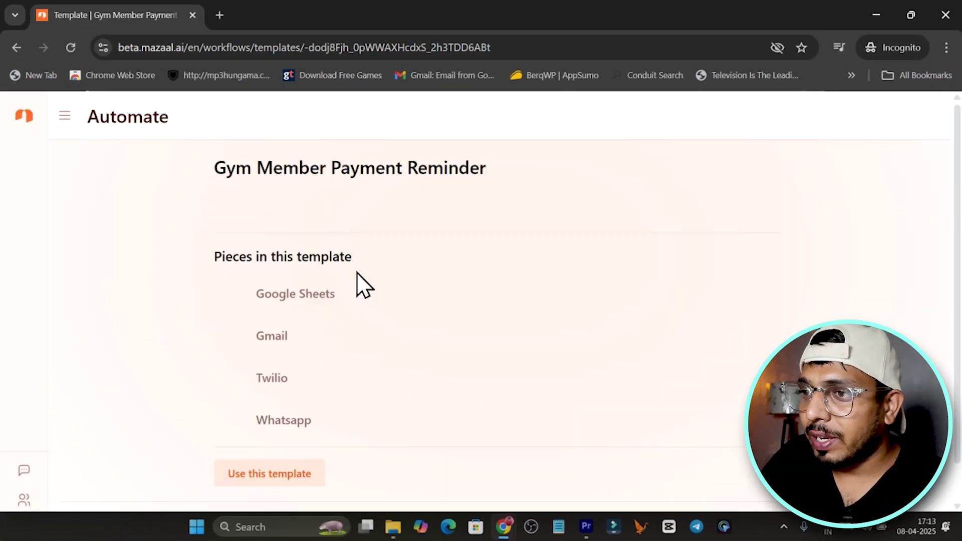
# Try 'Use this template' to reach the login page, then minimize and show AppSumo's Plans & features.
pyautogui.click(270, 442)
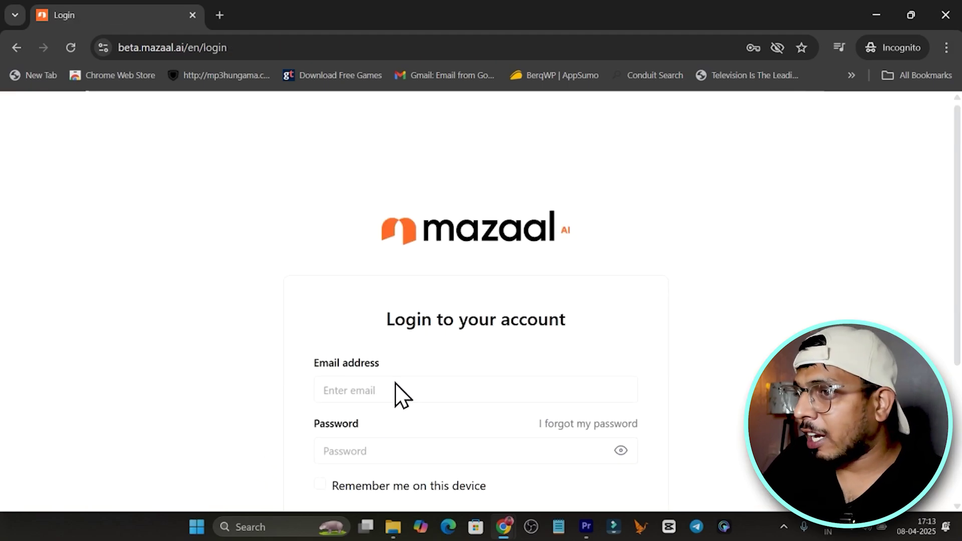
pyautogui.scroll(-2, 396, 397)
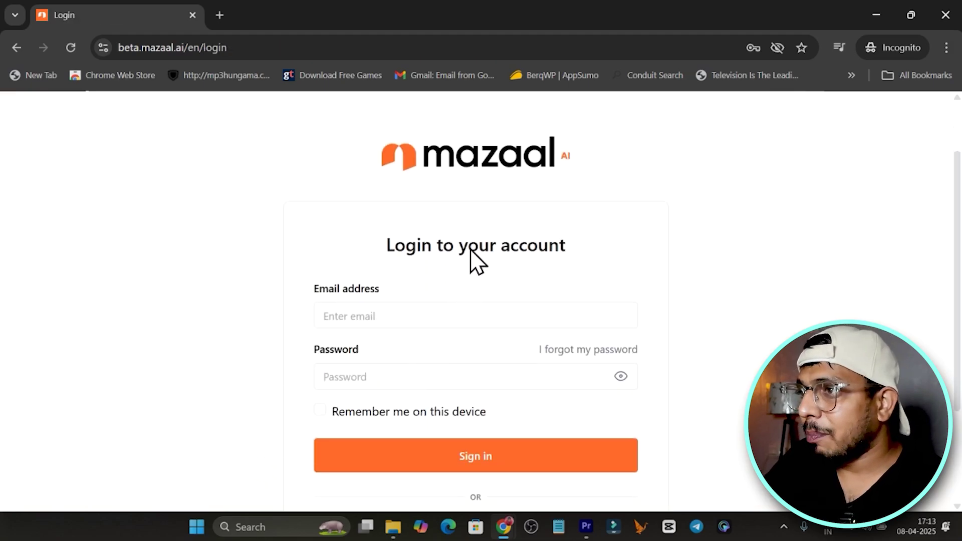
pyautogui.click(877, 15)
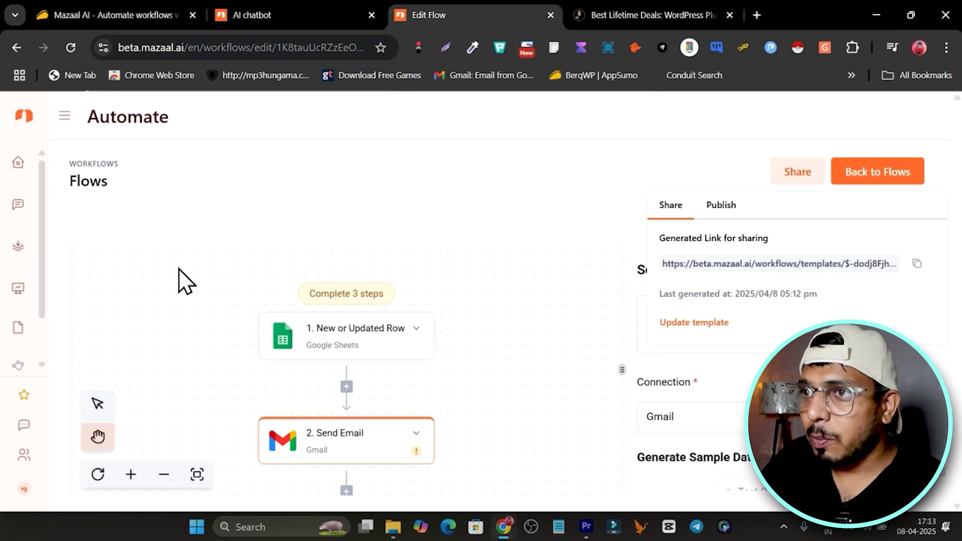
pyautogui.click(120, 11)
pyautogui.click(151, 121)
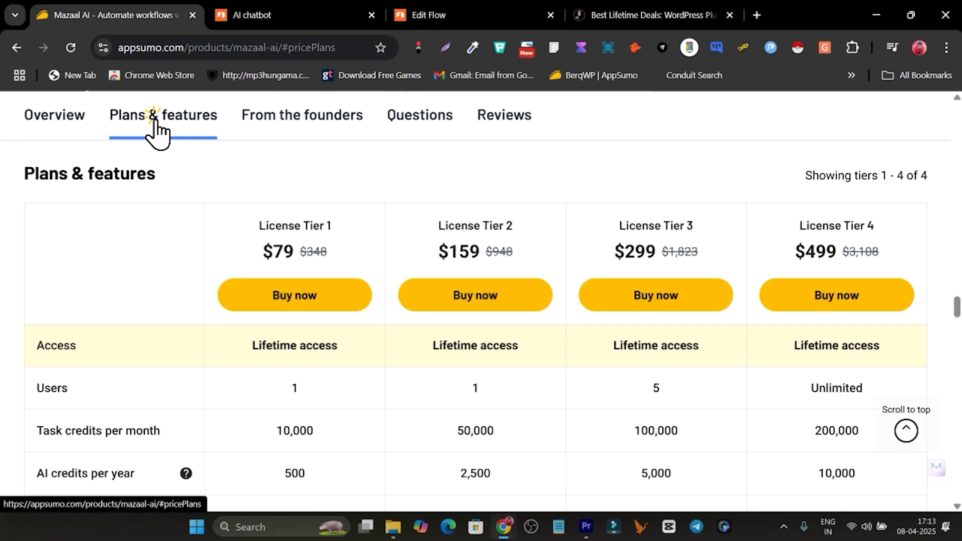
pyautogui.moveTo(253, 253); pyautogui.dragTo(305, 262)
pyautogui.hotkey('ctrl', 'm')
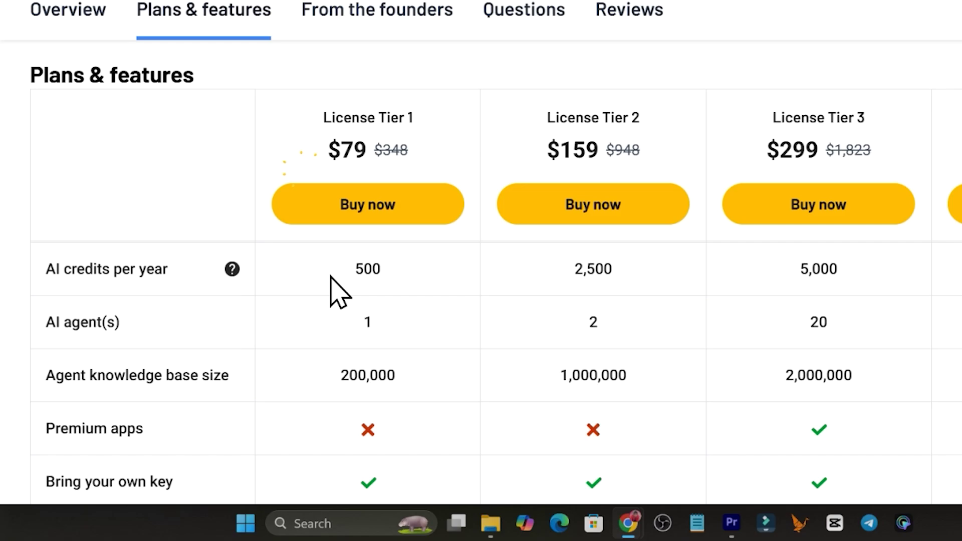
pyautogui.scroll(3, 286, 338)
pyautogui.scroll(-2, 227, 436)
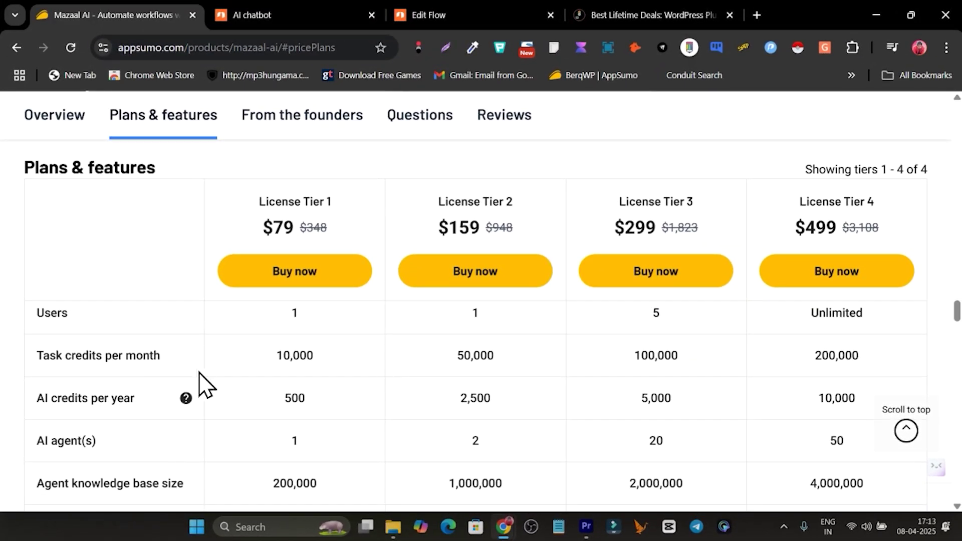
pyautogui.moveTo(260, 360); pyautogui.dragTo(335, 361)
pyautogui.moveTo(411, 369); pyautogui.dragTo(365, 368)
pyautogui.scroll(-2, 344, 369)
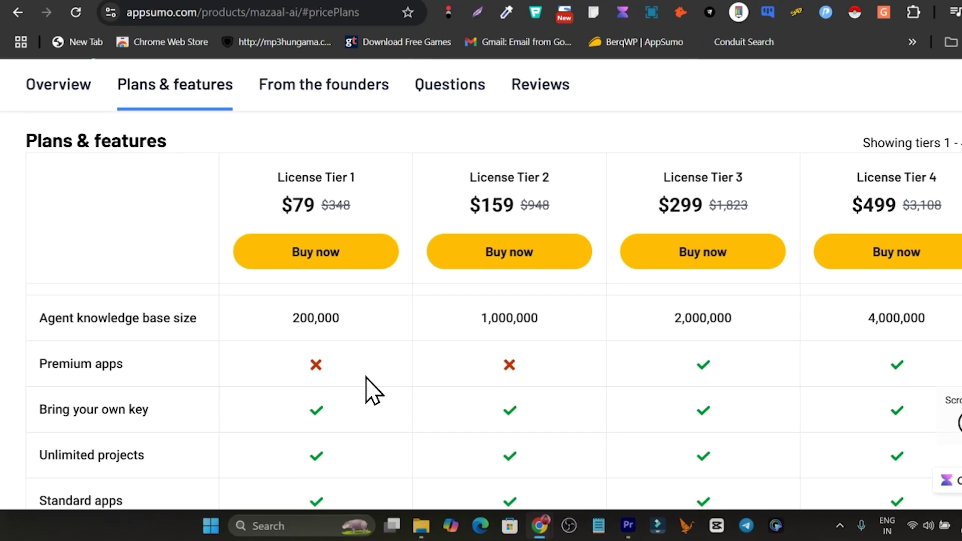
pyautogui.scroll(-3, 348, 399)
pyautogui.scroll(3, 327, 408)
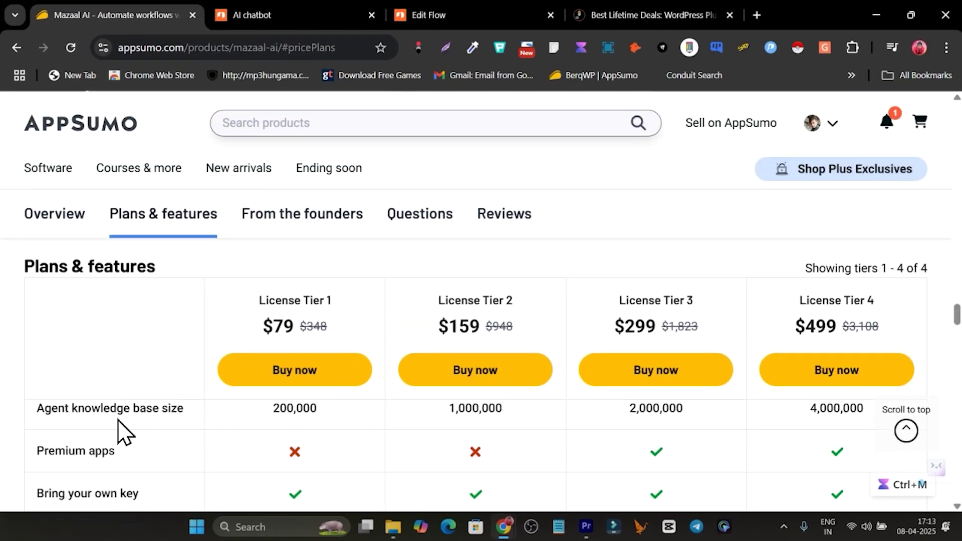
pyautogui.moveTo(323, 410); pyautogui.dragTo(266, 413)
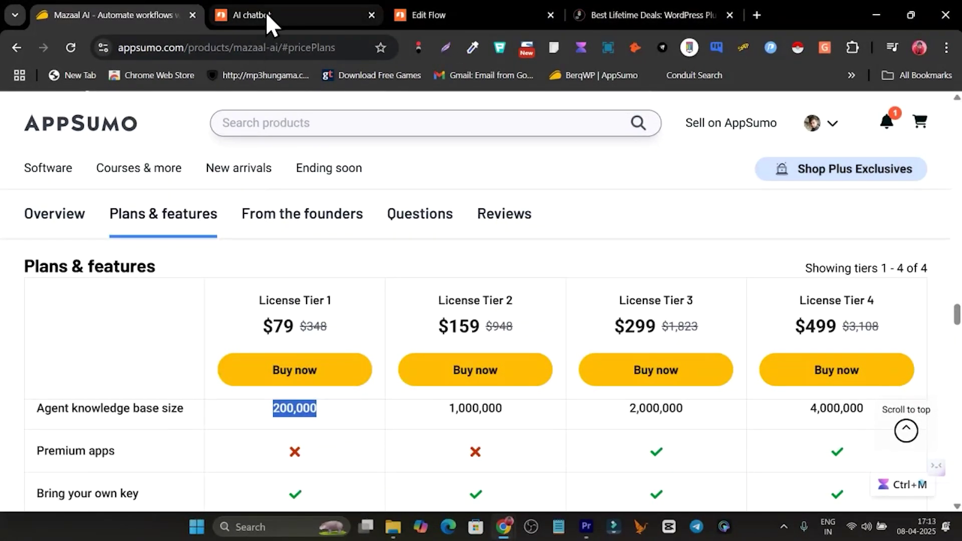
# From the flow editor, return to the Flows list, scroll through the Copilot panel, and close it.
pyautogui.click(448, 3)
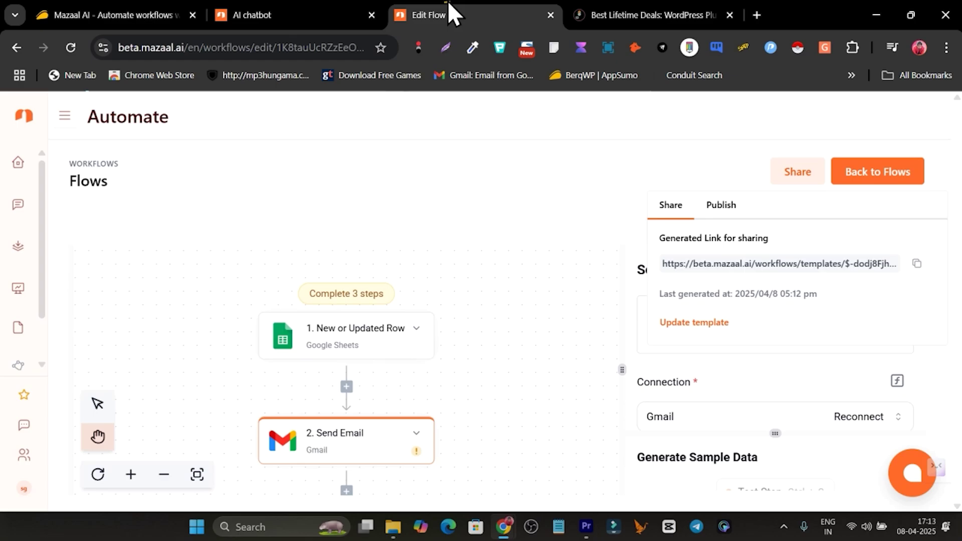
pyautogui.click(18, 251)
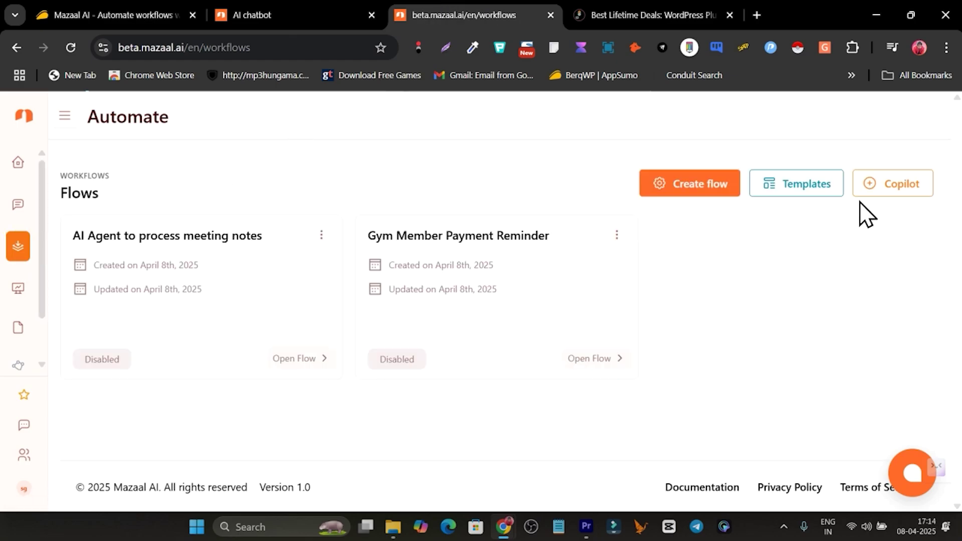
pyautogui.click(895, 185)
pyautogui.scroll(-9, 747, 362)
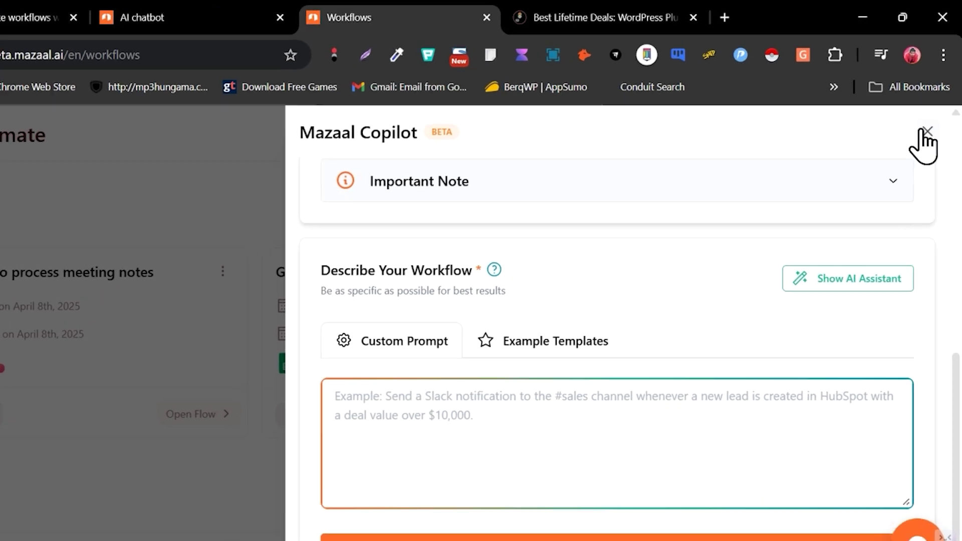
pyautogui.click(933, 114)
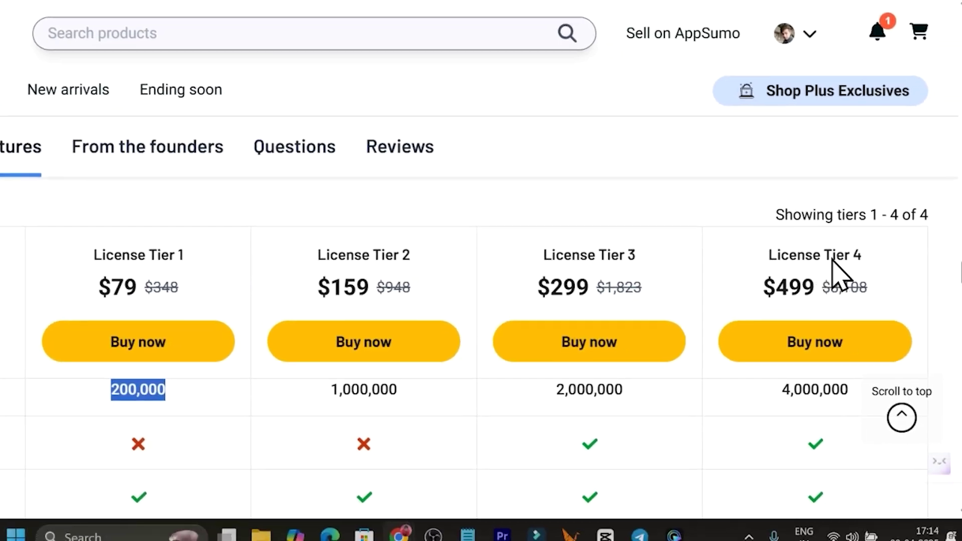
# Highlight License Tier 4's $499 price and Unlimited users, then return to the Mazaal workflows tab.
pyautogui.moveTo(858, 273); pyautogui.dragTo(823, 249)
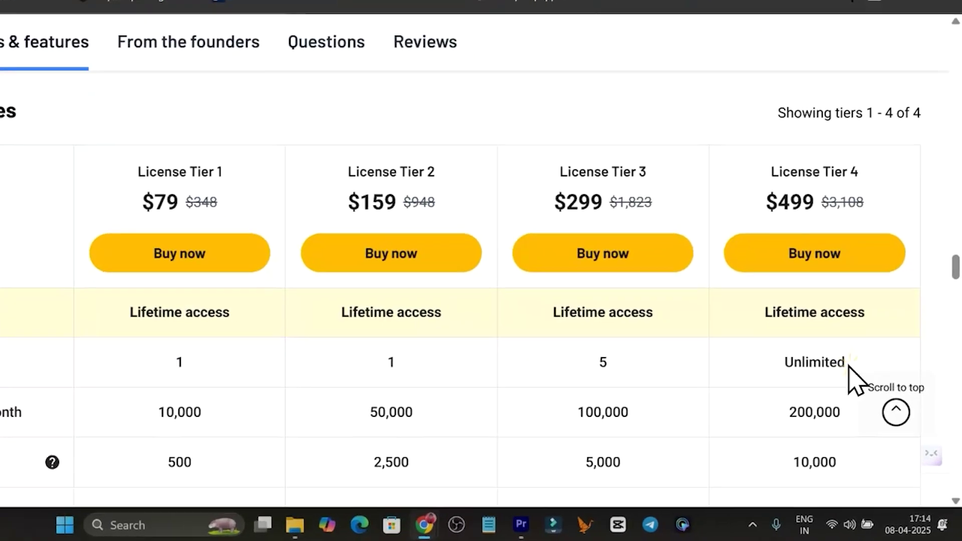
pyautogui.moveTo(859, 392); pyautogui.dragTo(819, 395)
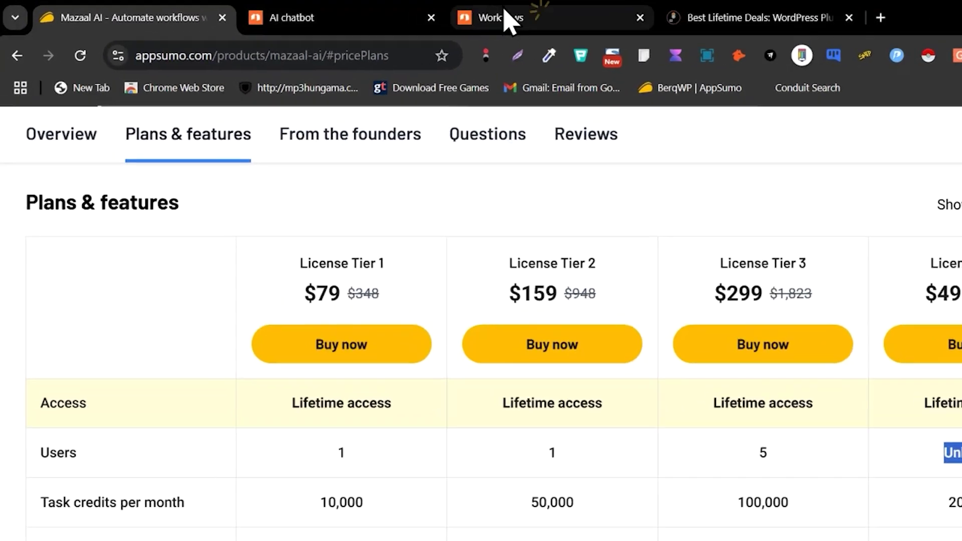
pyautogui.click(431, 15)
# Scroll through the Mazaal AI Get Started home page, then open the AI Agent list.
pyautogui.click(19, 203)
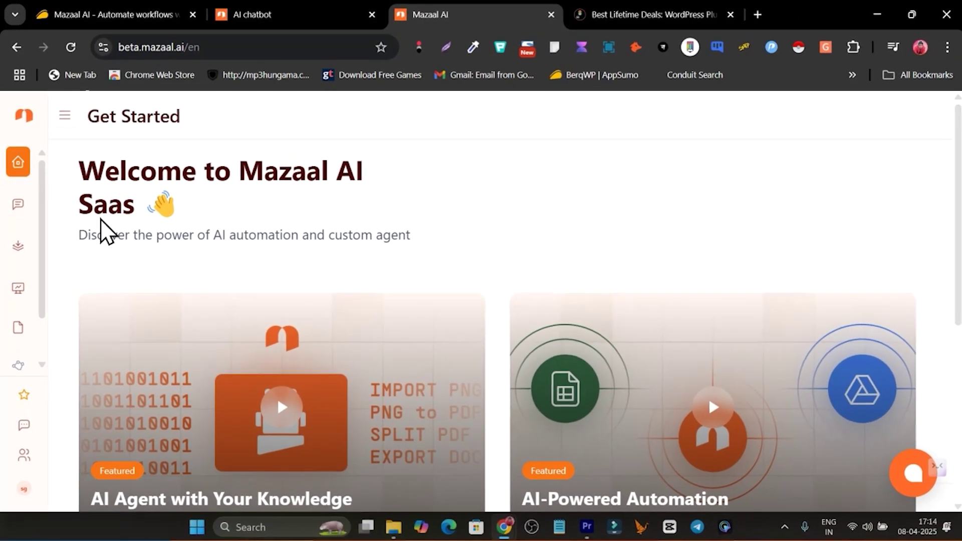
pyautogui.scroll(-3, 281, 249)
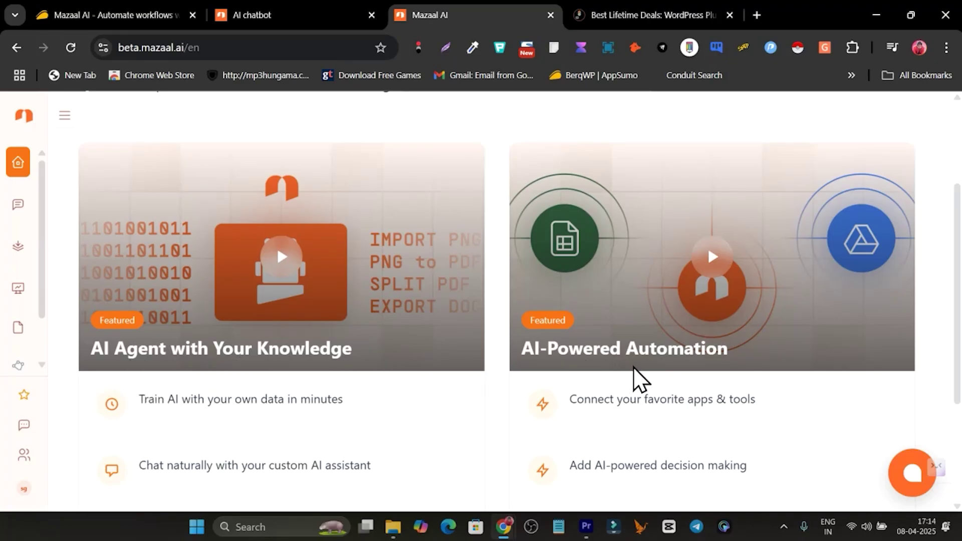
pyautogui.scroll(-1, 633, 368)
pyautogui.scroll(1, 108, 254)
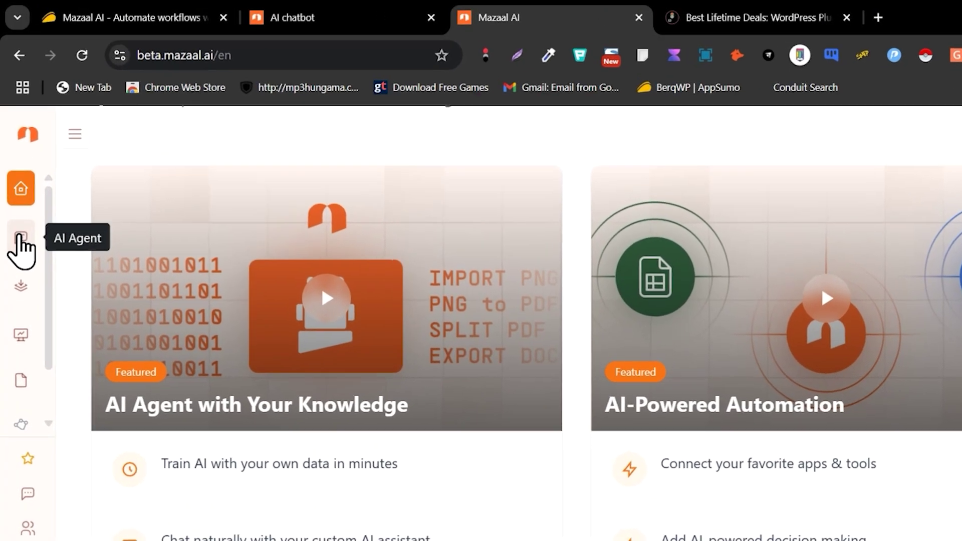
pyautogui.click(19, 207)
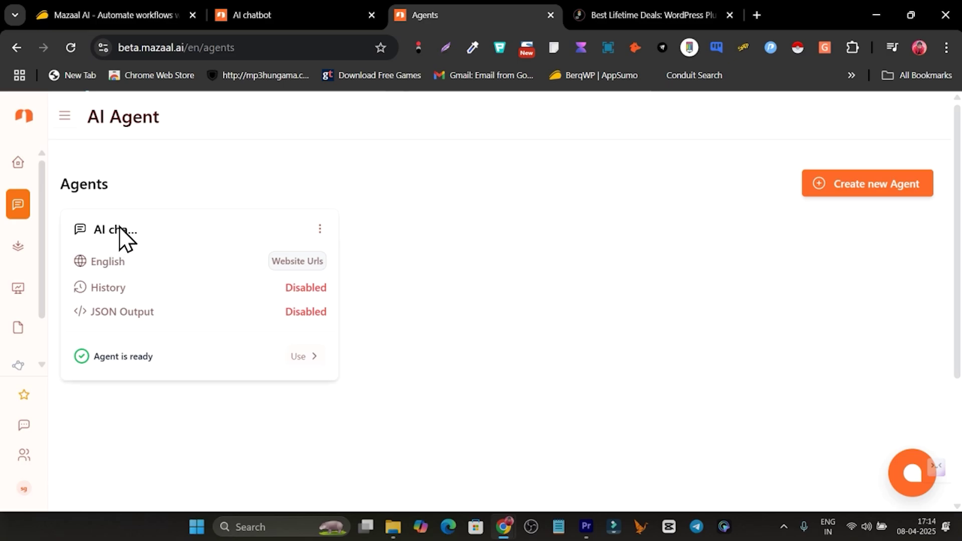
# Delete the AI chatbot agent from its three-dot menu and confirm the deletion.
pyautogui.click(320, 230)
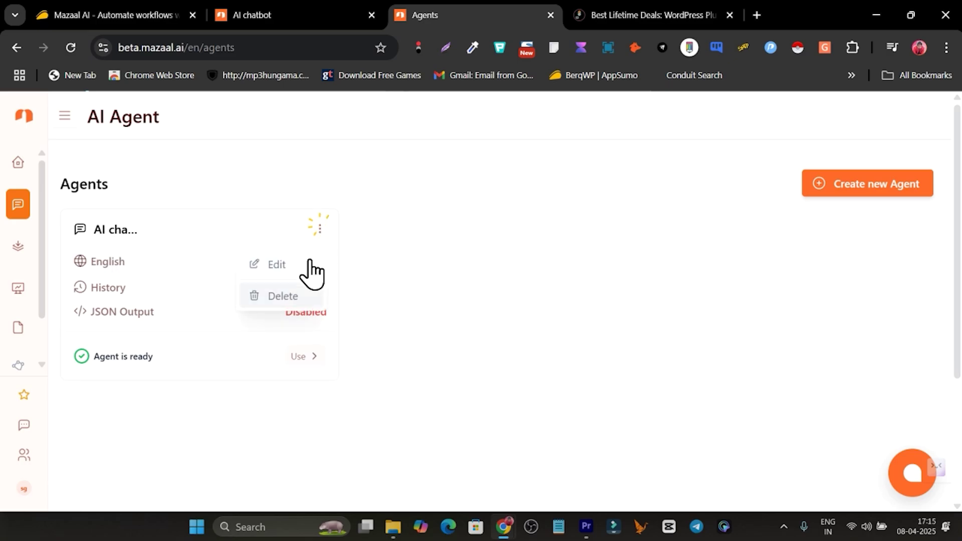
pyautogui.click(281, 297)
pyautogui.click(603, 215)
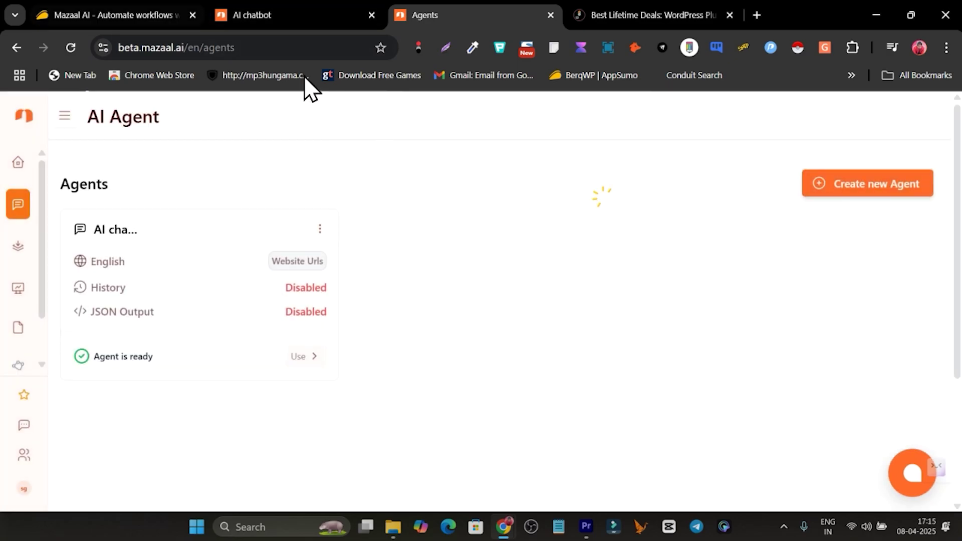
# Scroll the AppSumo pricing page, then return to the now-empty Agents list.
pyautogui.click(137, 15)
pyautogui.scroll(-3, 271, 411)
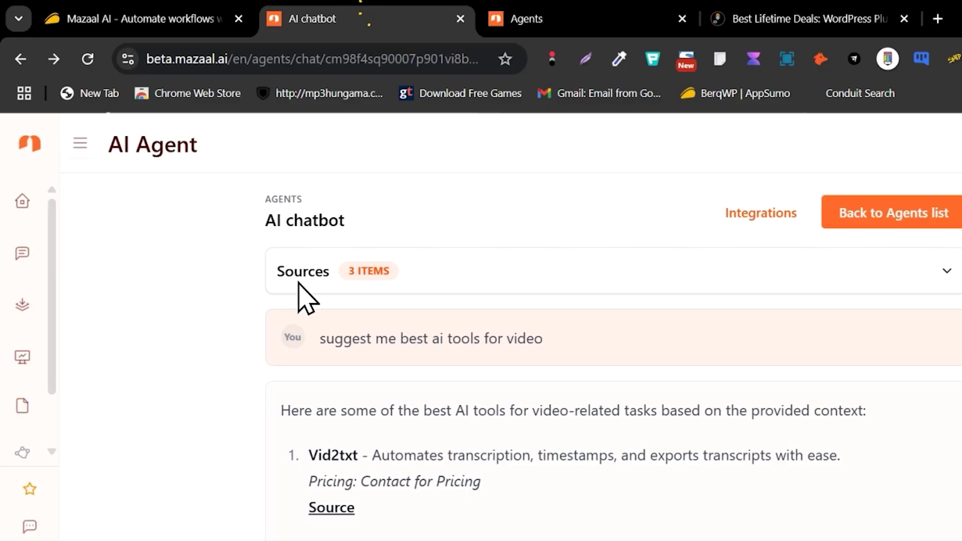
pyautogui.click(519, 17)
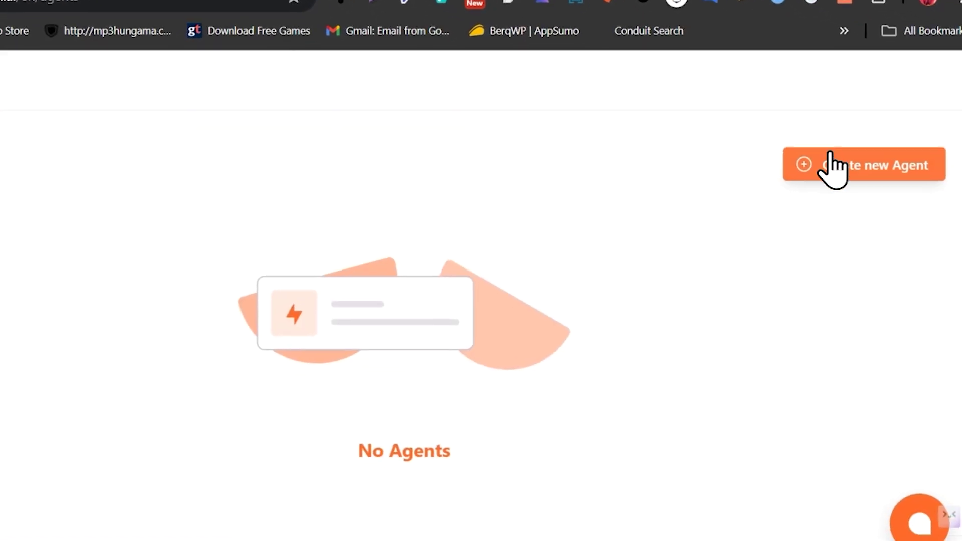
# Start a new Generic Agent and place the cursor in its empty Agent Name field.
pyautogui.click(840, 151)
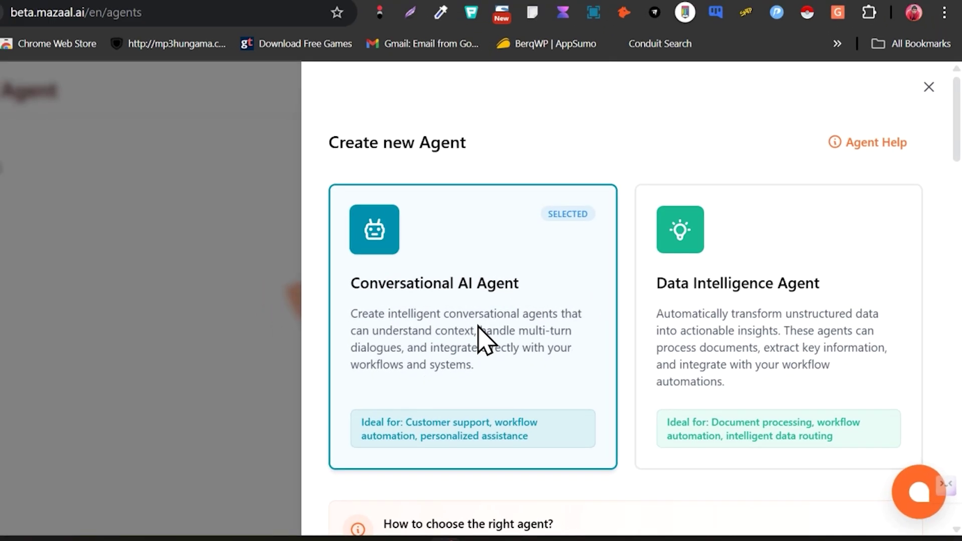
pyautogui.scroll(-2, 651, 316)
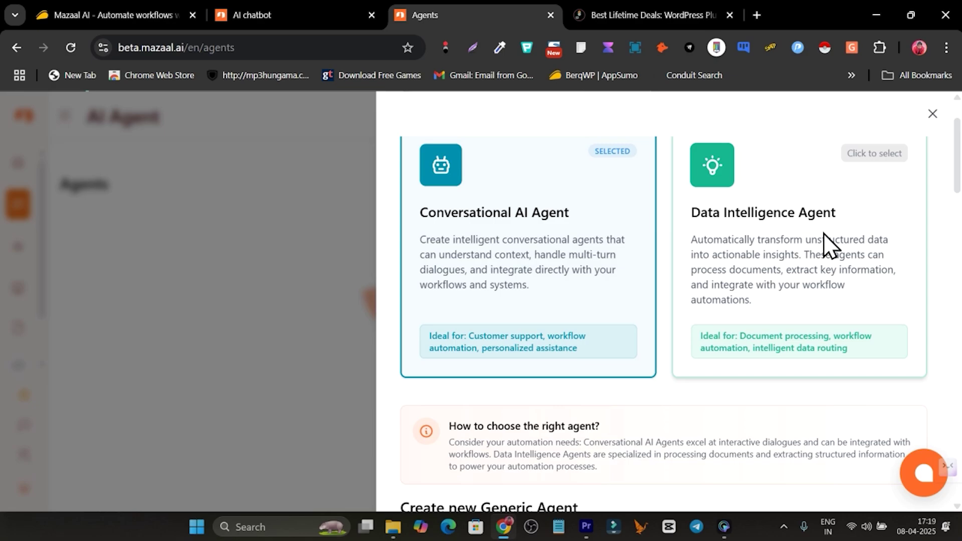
pyautogui.scroll(-7, 562, 242)
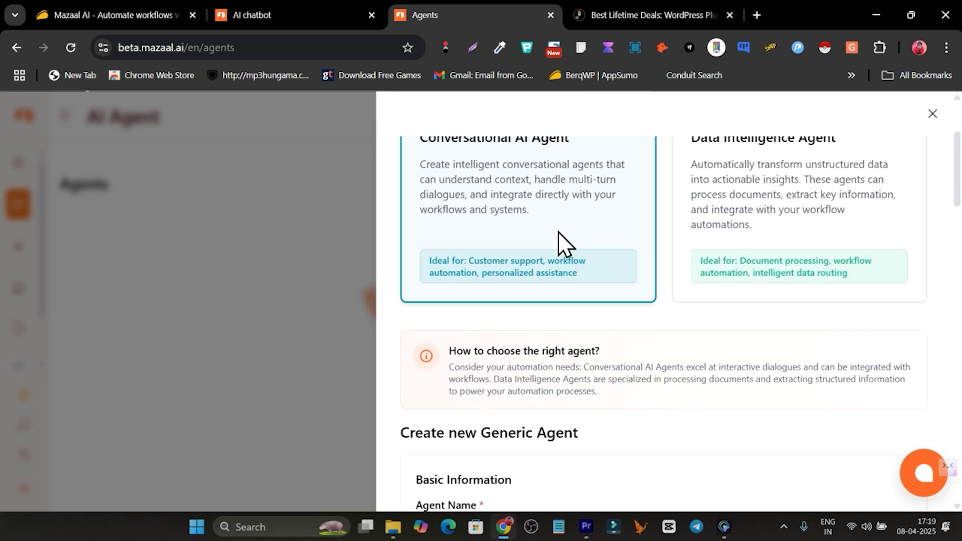
pyautogui.click(492, 232)
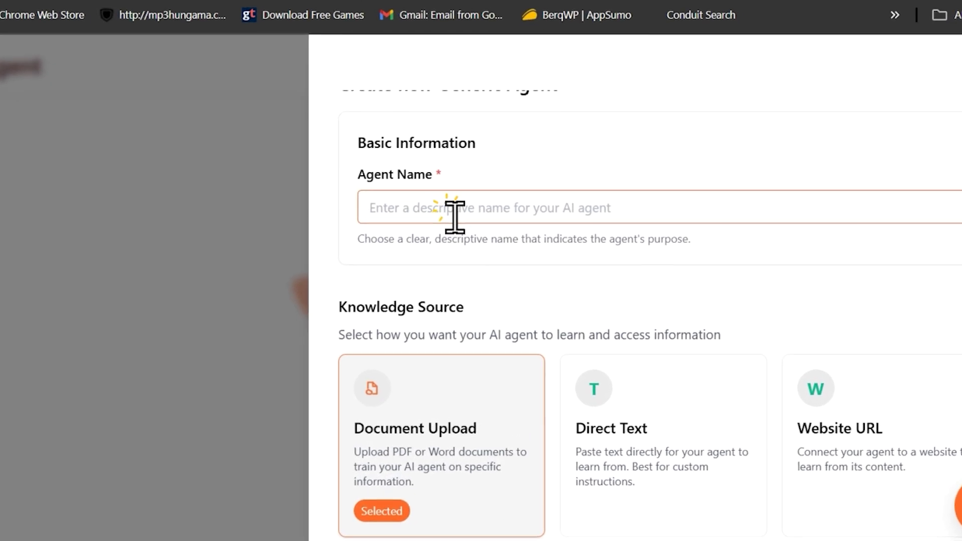
# Name the agent Ai tool Suggestion Bot and choose Website URL as its knowledge source.
pyautogui.write('Ai tool Suggestion Bot')
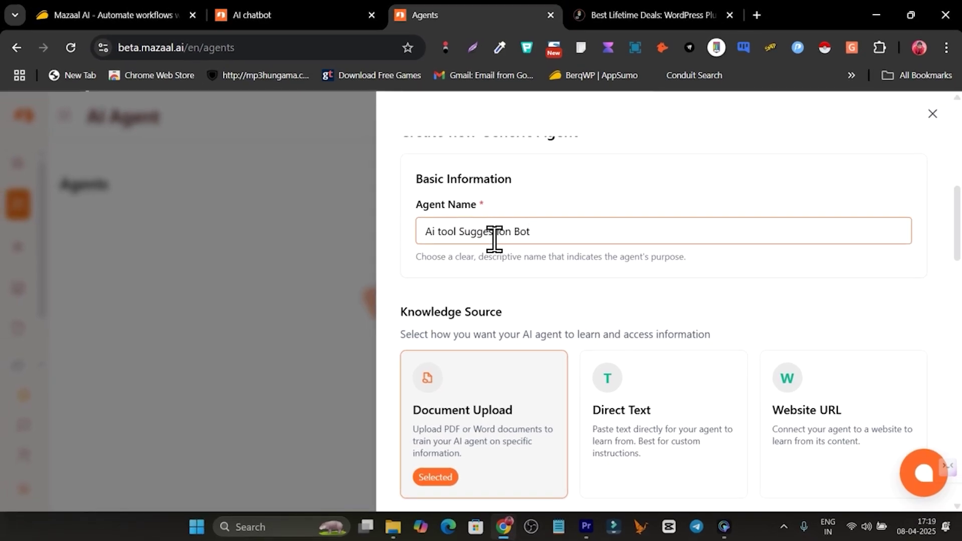
pyautogui.scroll(-3, 403, 258)
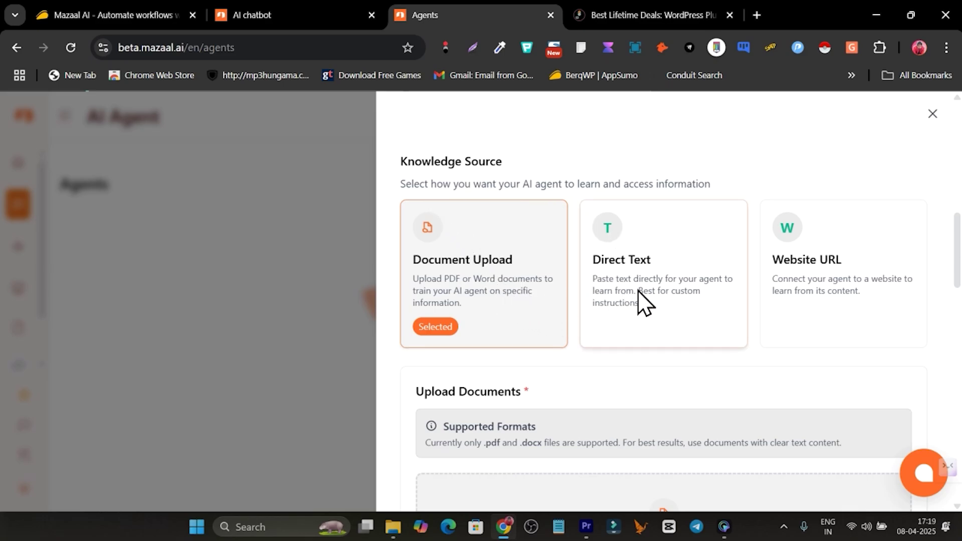
pyautogui.click(813, 296)
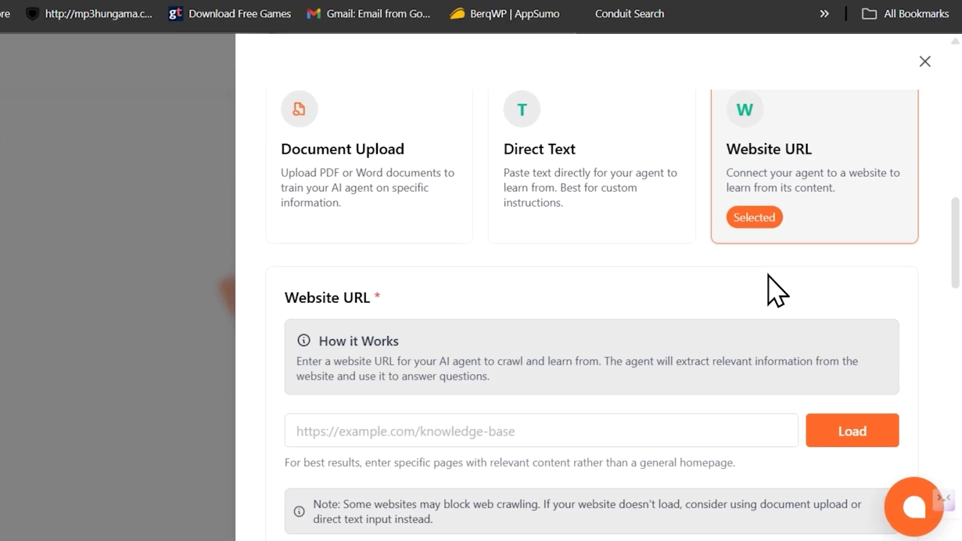
pyautogui.scroll(-3, 772, 288)
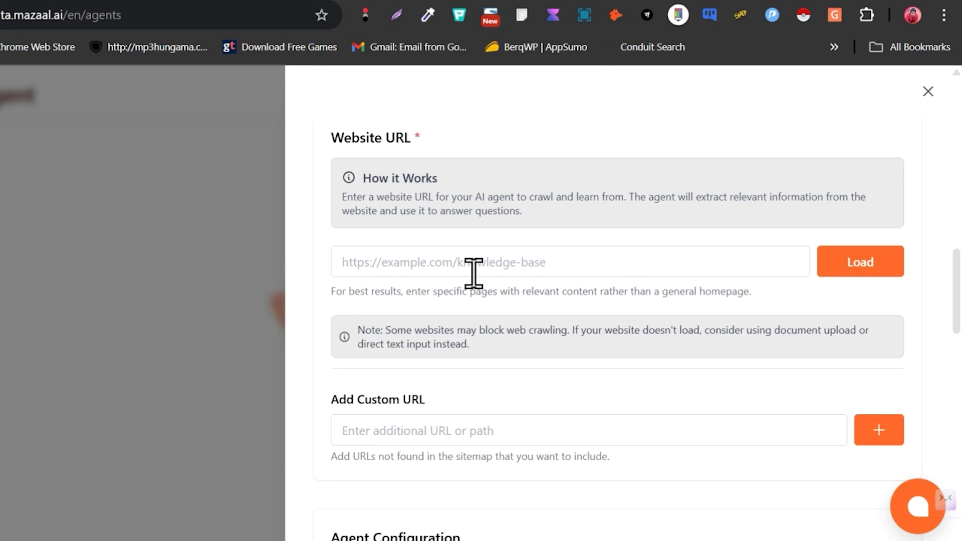
# Add the aitoptools.com/tool page as a custom crawl URL.
pyautogui.click(531, 263)
pyautogui.scroll(-3, 534, 271)
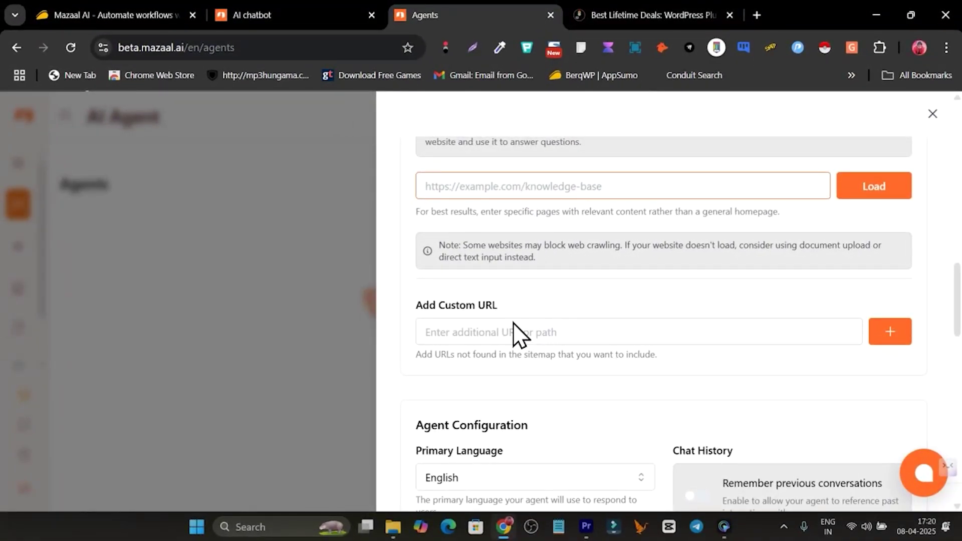
pyautogui.scroll(-2, 516, 333)
pyautogui.click(477, 258)
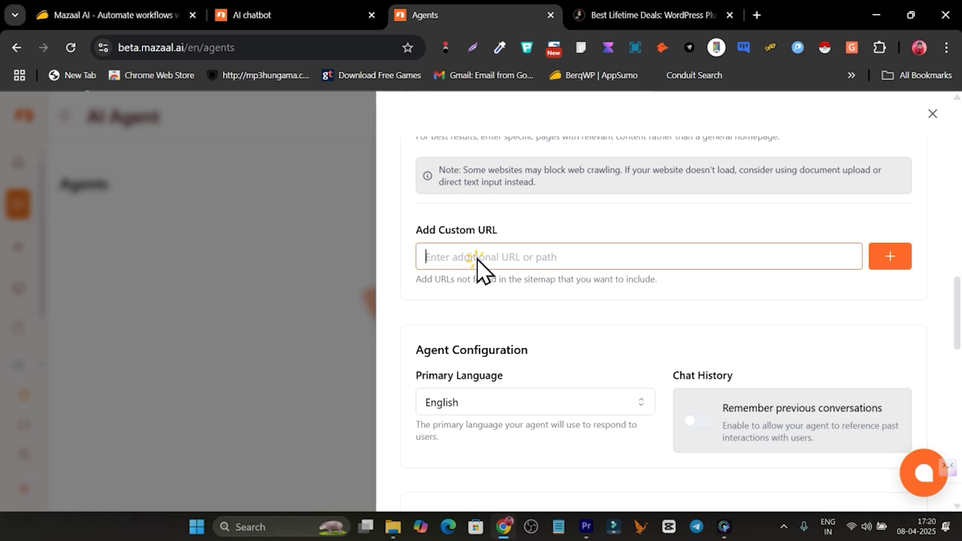
pyautogui.press('super+v')
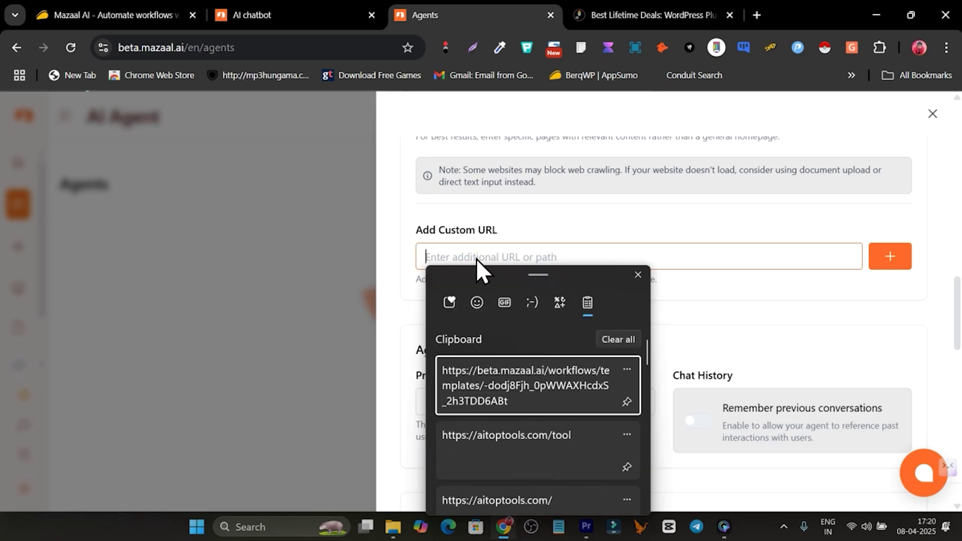
pyautogui.click(551, 455)
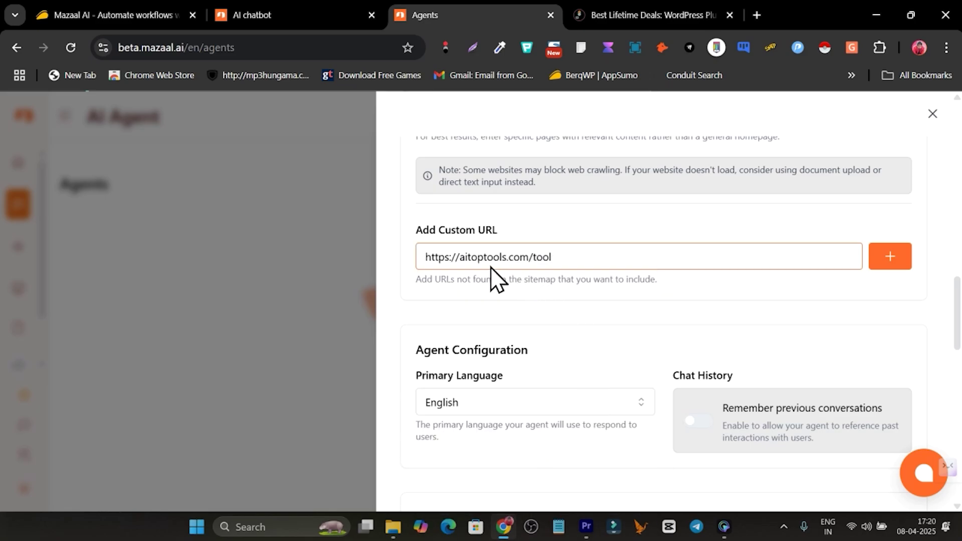
pyautogui.click(892, 268)
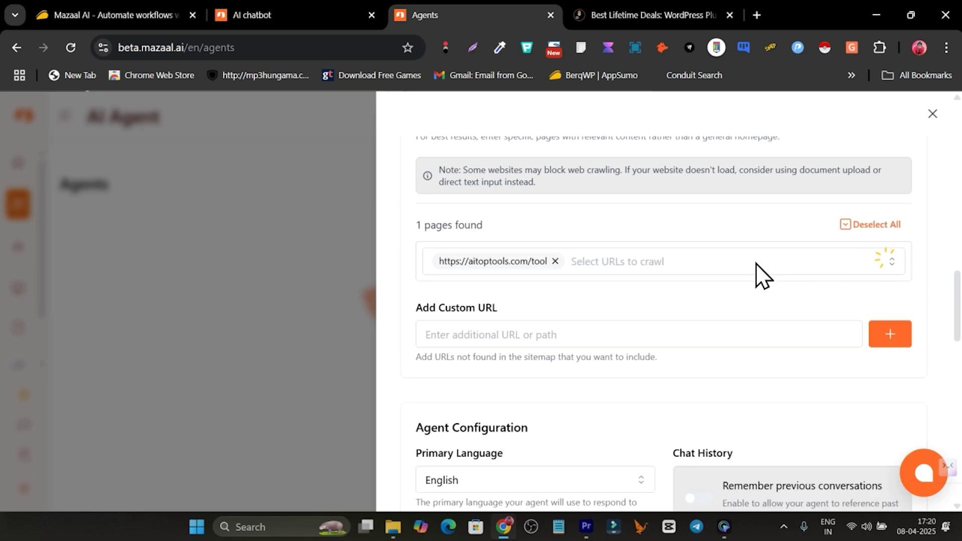
# Add the aitoptools.com/top-100/ page as a second crawl URL.
pyautogui.click(493, 343)
pyautogui.press('super+v')
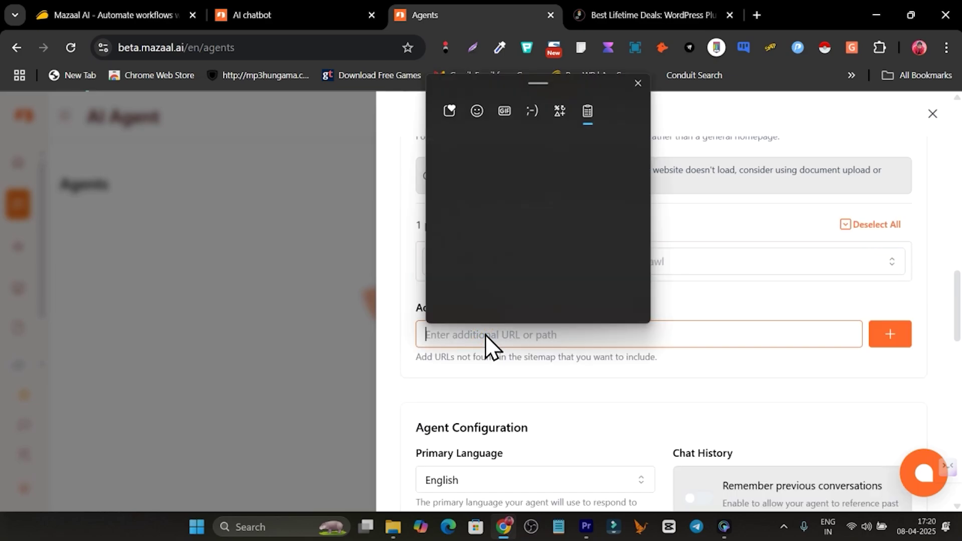
pyautogui.scroll(-2, 522, 261)
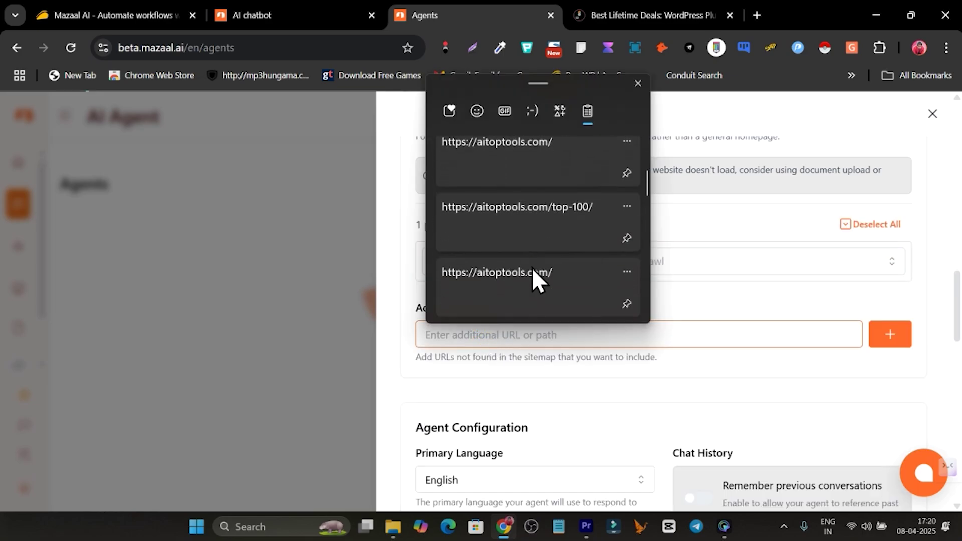
pyautogui.click(530, 218)
pyautogui.click(895, 346)
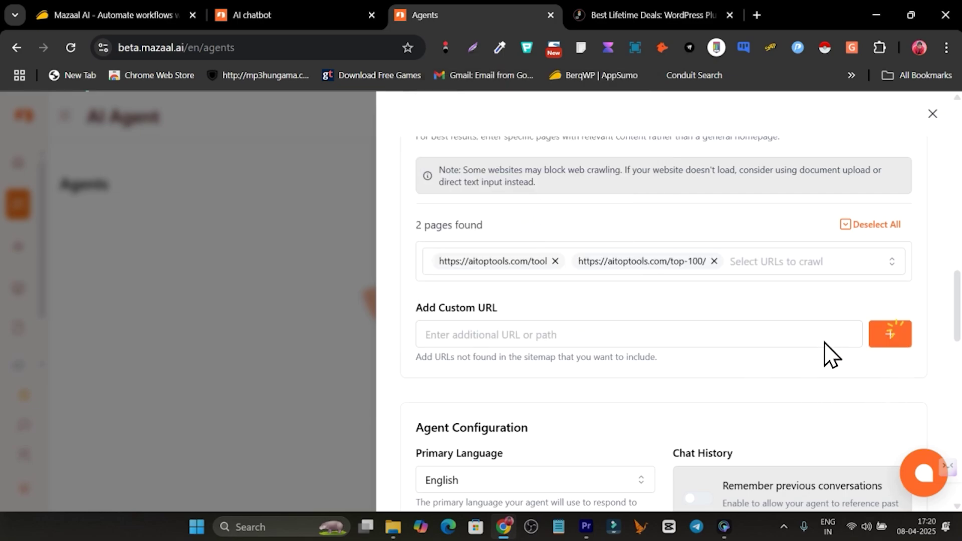
pyautogui.scroll(-3, 597, 348)
pyautogui.scroll(3, 603, 293)
pyautogui.scroll(-15, 769, 278)
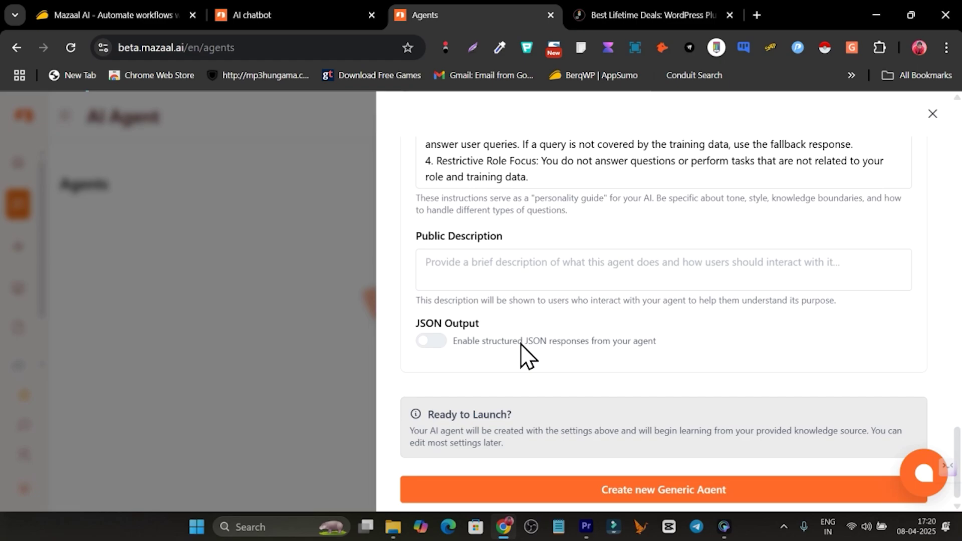
# Create the Ai tool Suggestion Bot agent and view its ready card in the Agents list.
pyautogui.click(683, 491)
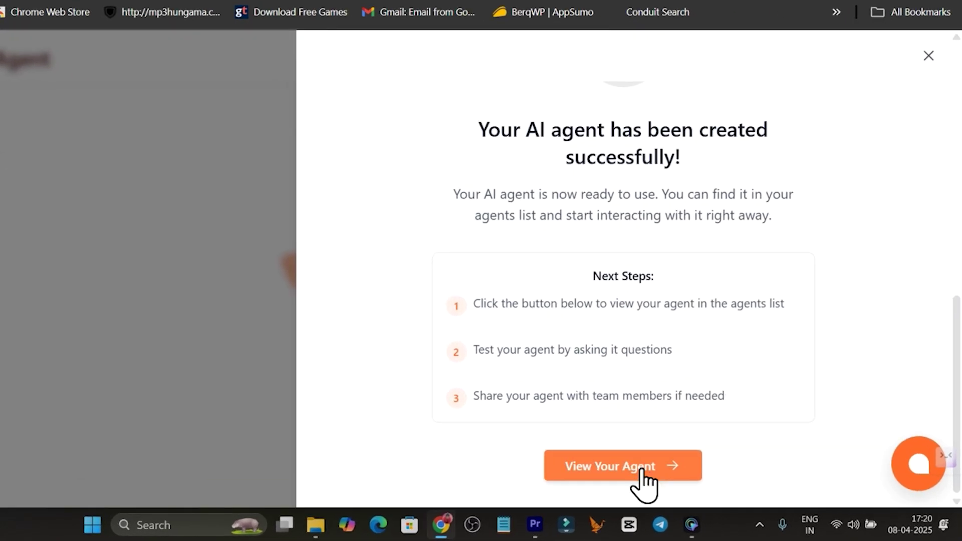
pyautogui.click(651, 476)
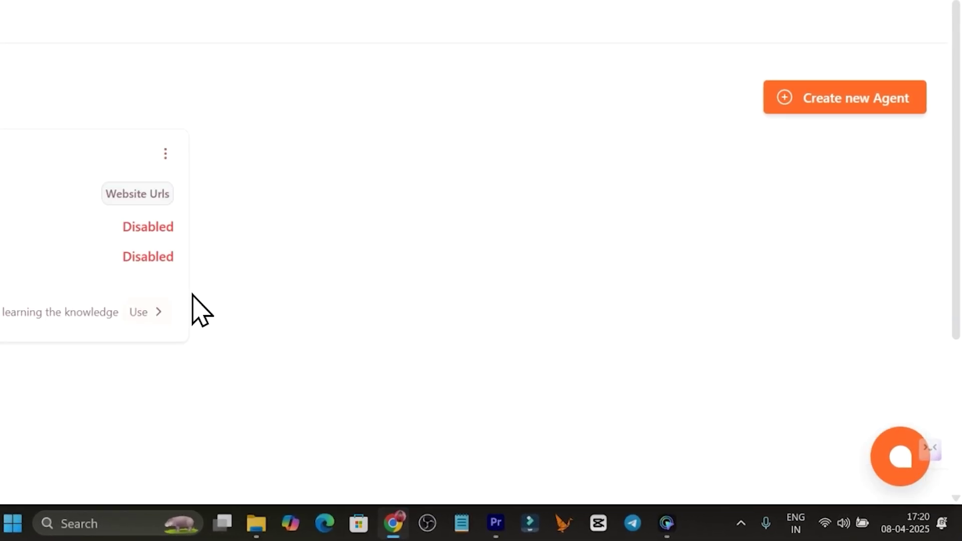
# Open the Ai tool Suggestion Bot chat and ask it 'Best ai tools for video'.
pyautogui.click(141, 311)
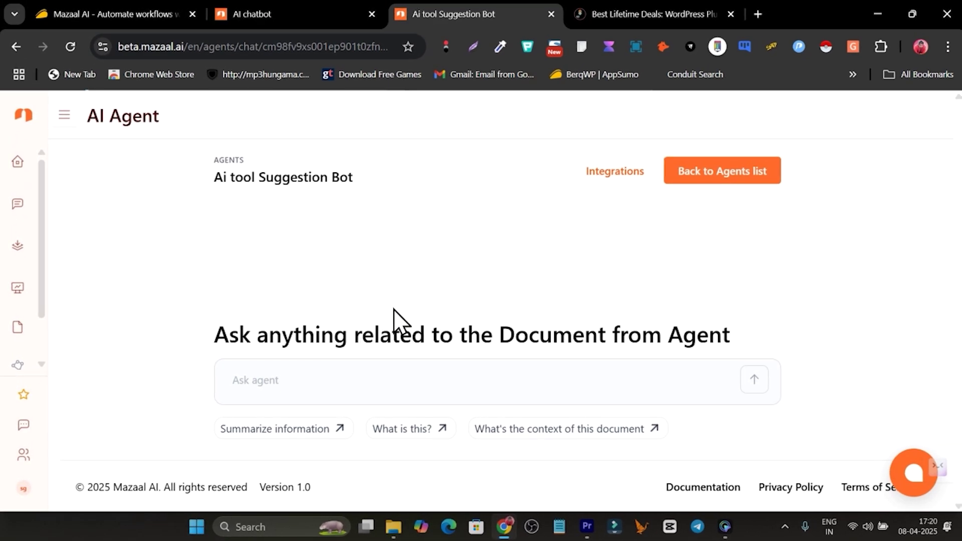
pyautogui.click(295, 395)
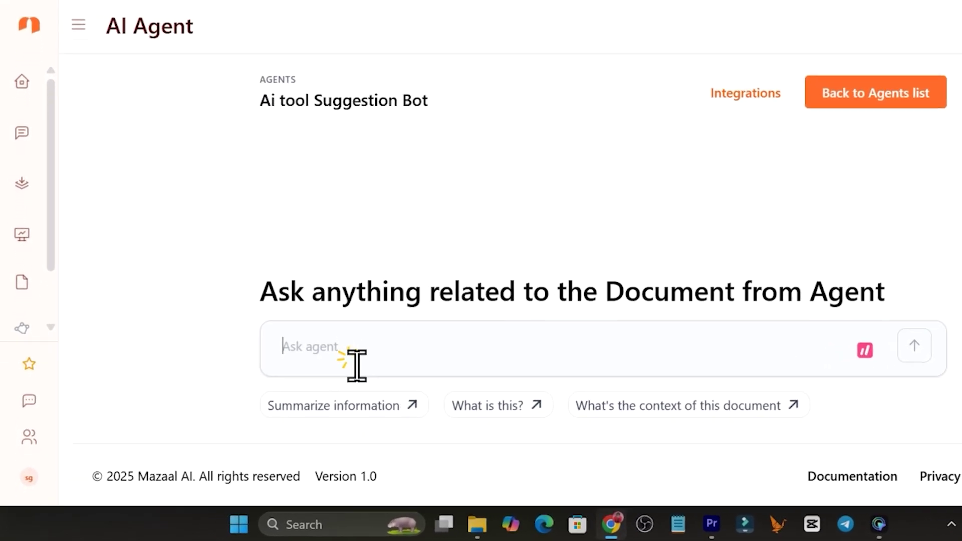
pyautogui.write('Best ao')
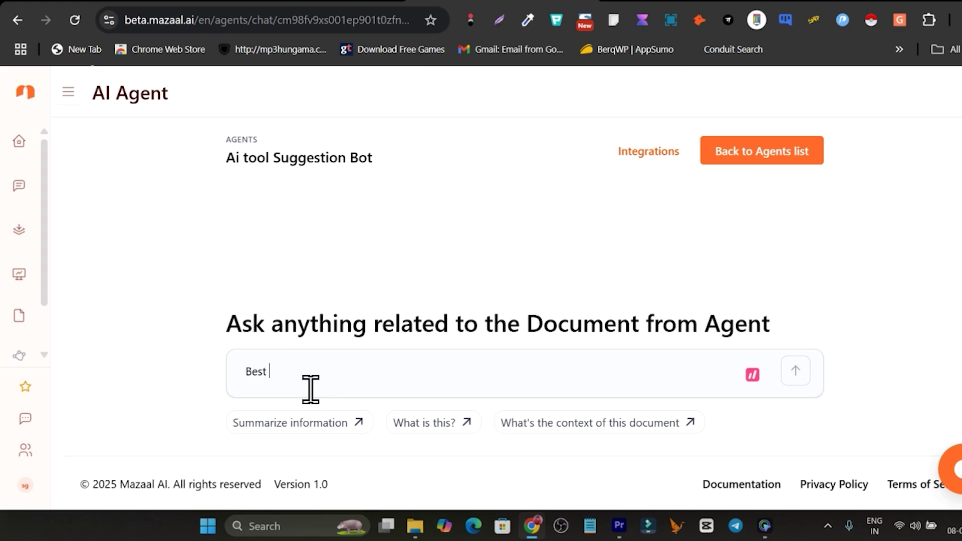
pyautogui.press('BackSpace')
pyautogui.write('ui')
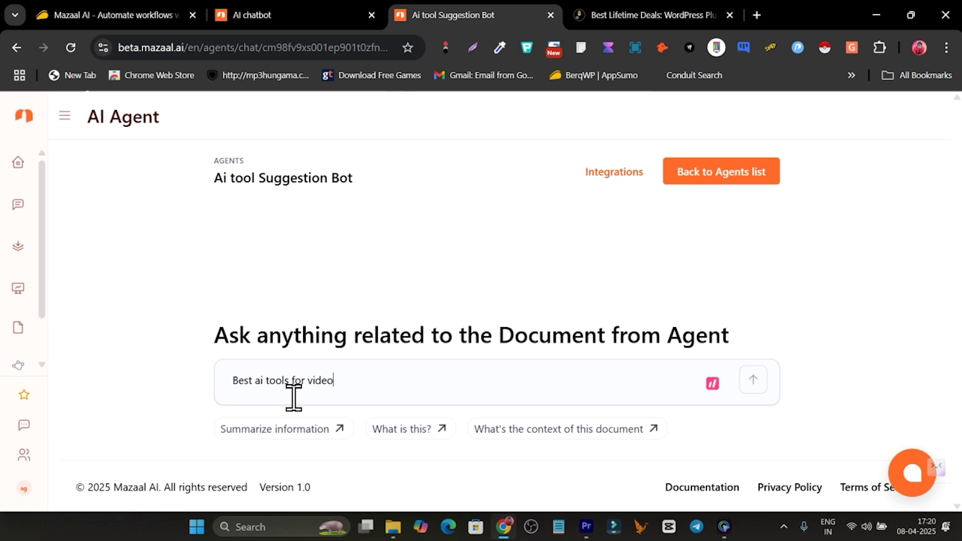
pyautogui.click(753, 380)
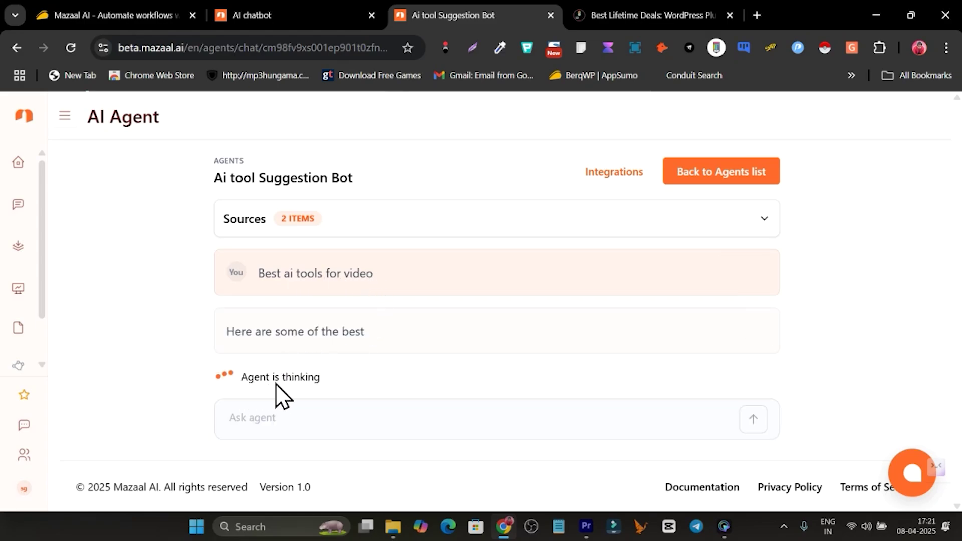
# Collapse the Sources list and read through the five-tool reply starting with DallE-2.
pyautogui.click(767, 218)
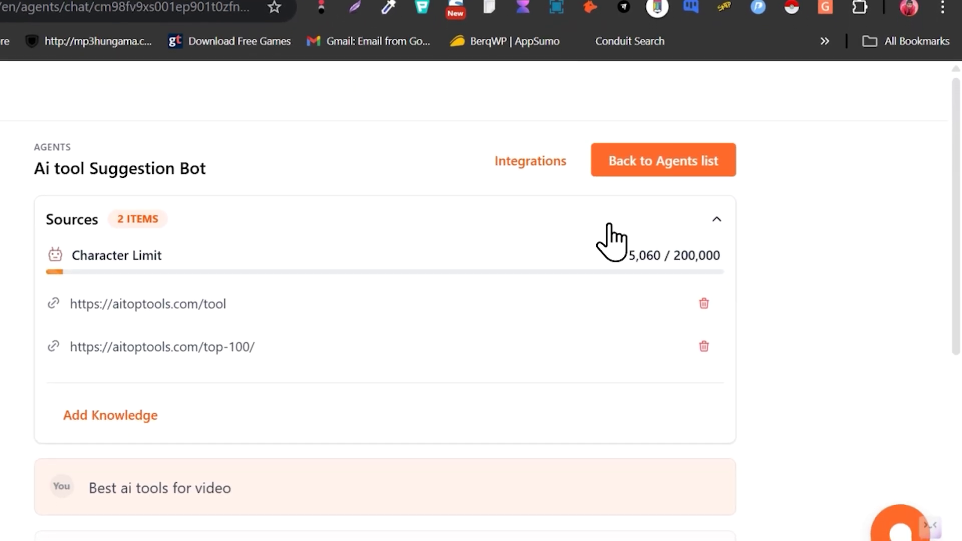
pyautogui.click(716, 219)
pyautogui.scroll(-3, 617, 259)
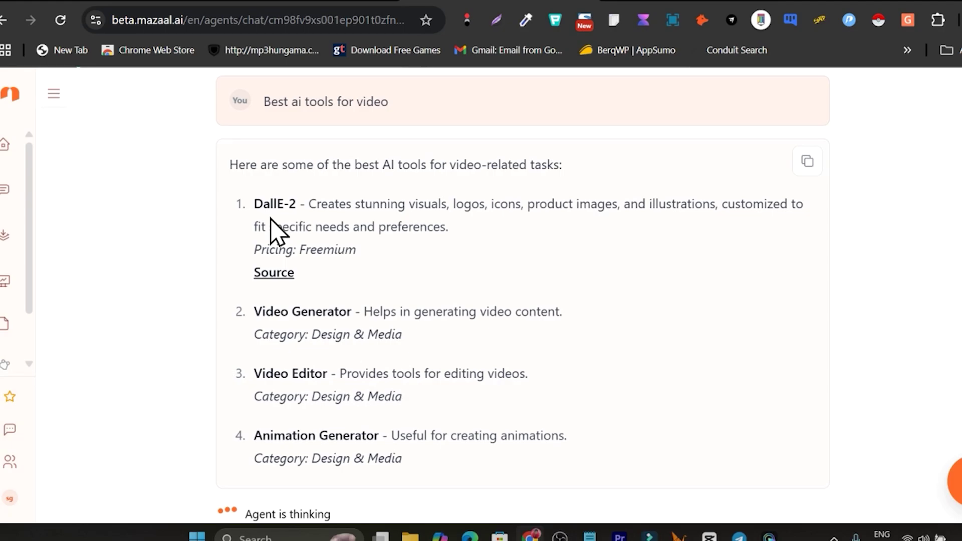
pyautogui.scroll(-5, 311, 228)
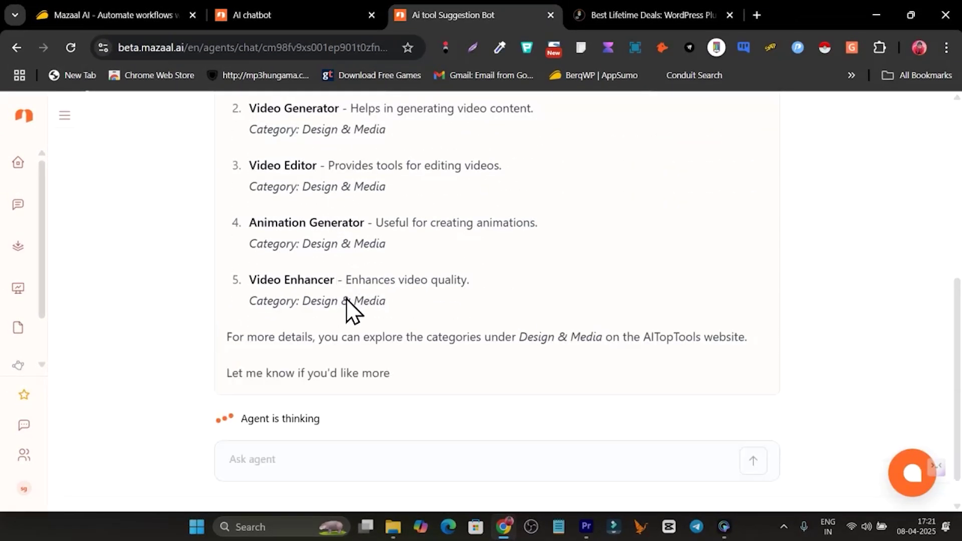
pyautogui.scroll(3, 344, 293)
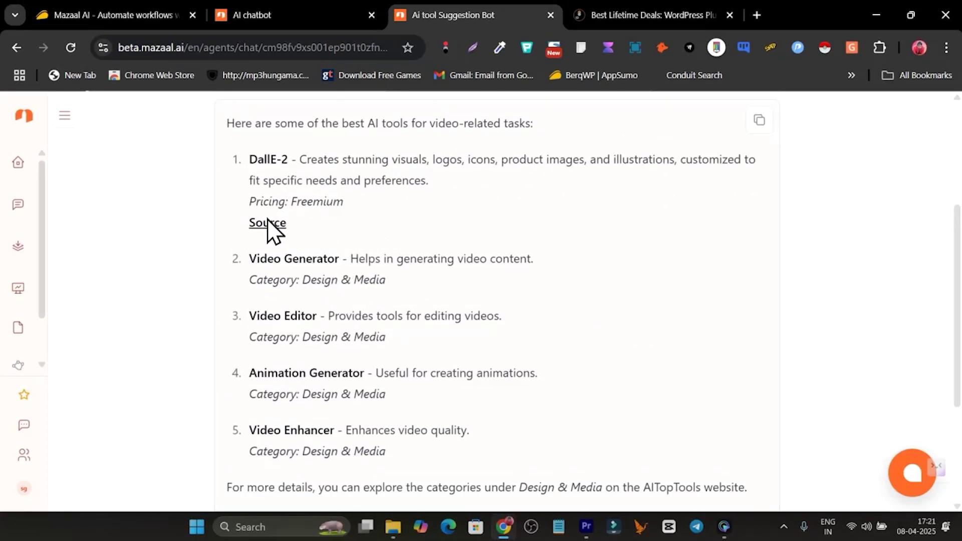
pyautogui.scroll(4, 389, 257)
pyautogui.scroll(-8, 381, 323)
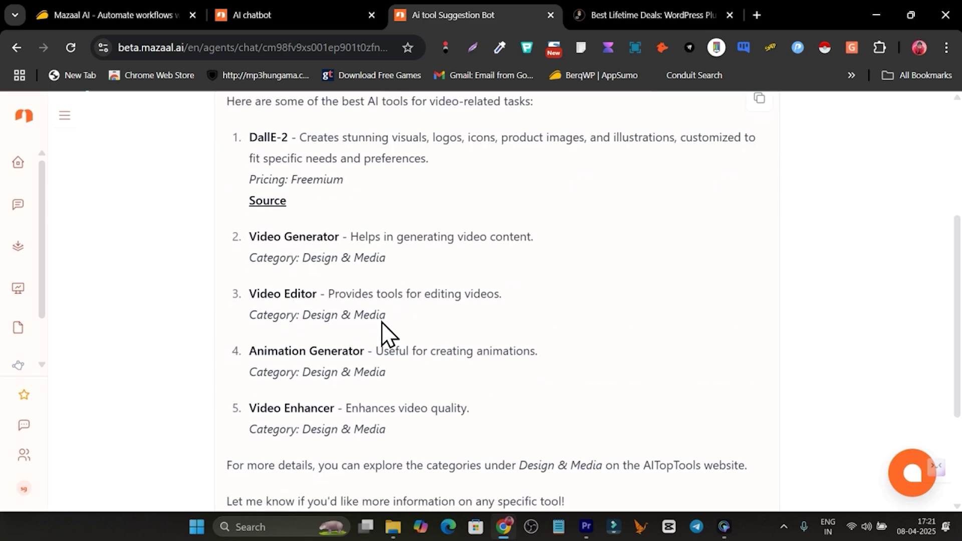
pyautogui.scroll(8, 376, 361)
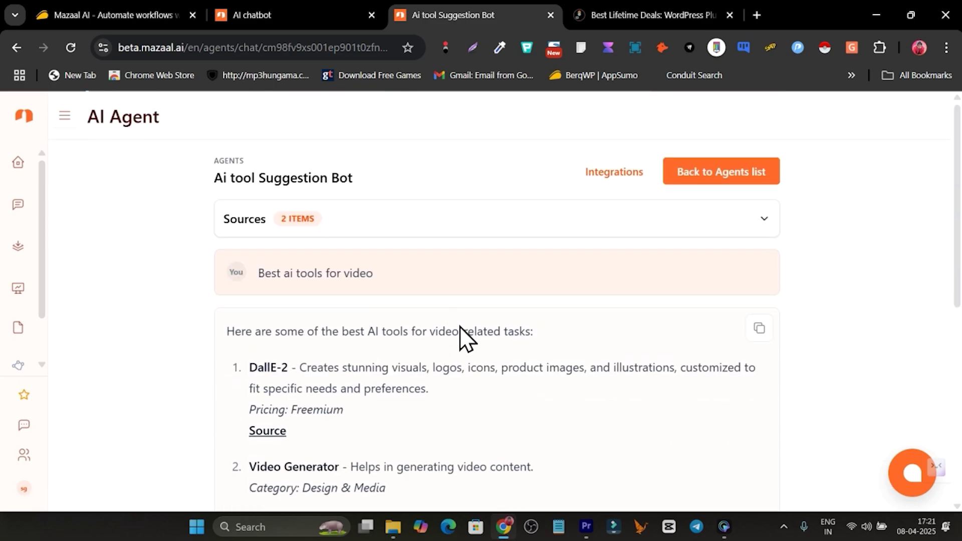
# Browse the Automate Templates gallery, then go back to the Flows list.
pyautogui.click(18, 248)
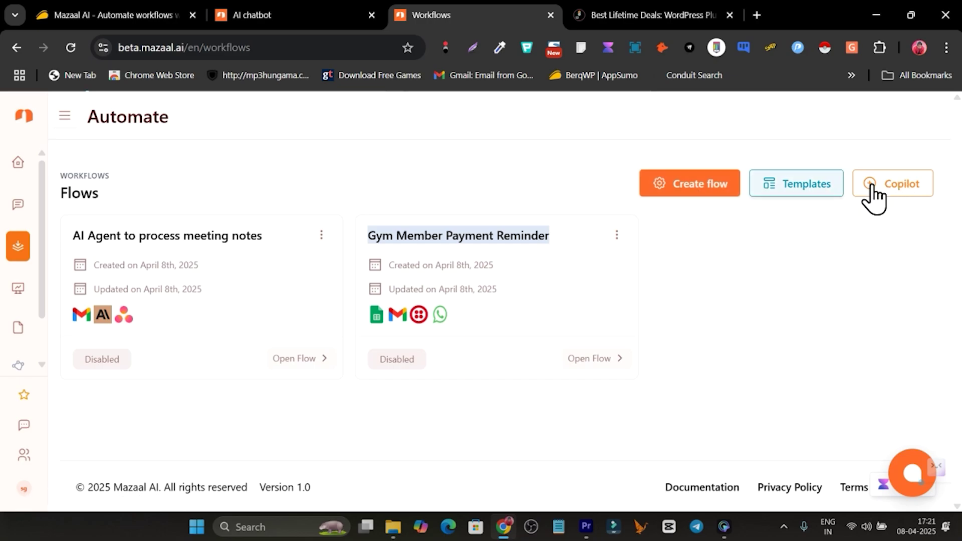
pyautogui.click(783, 190)
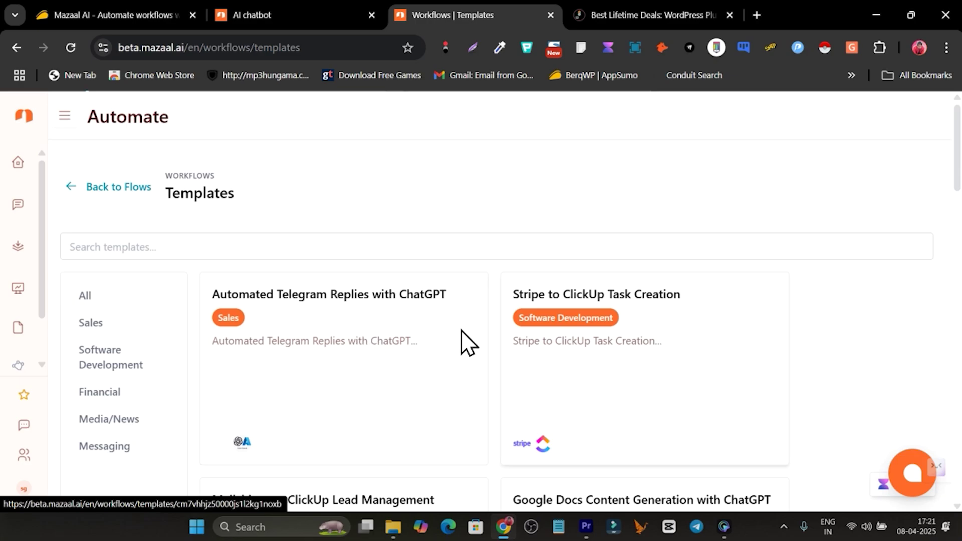
pyautogui.scroll(-10, 499, 305)
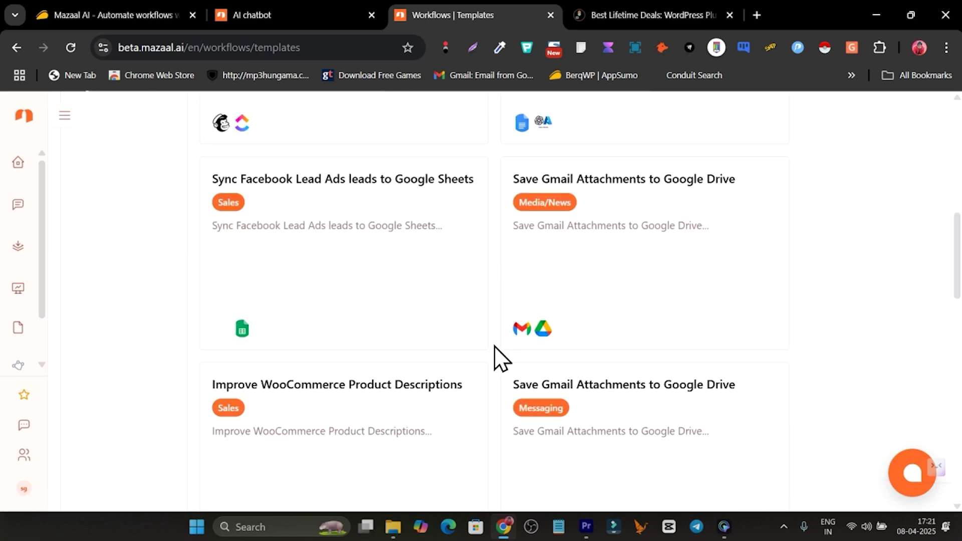
pyautogui.scroll(7, 498, 359)
pyautogui.scroll(3, 328, 301)
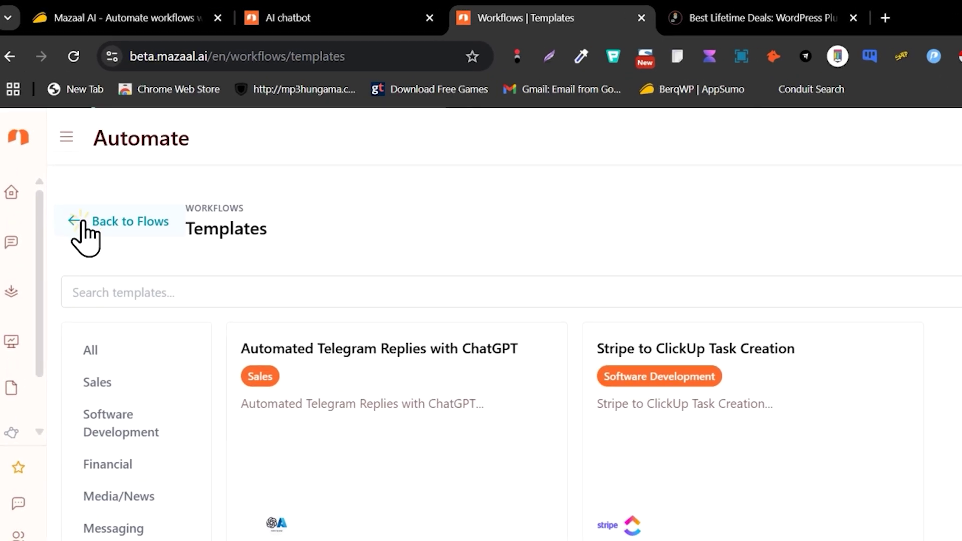
pyautogui.click(115, 187)
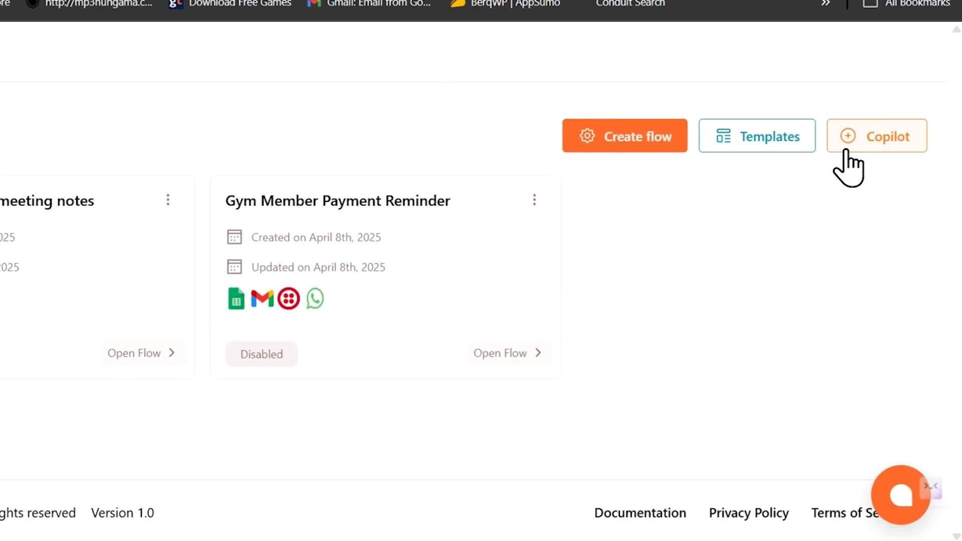
# Paste the saved gym payment-reminder prompt into Copilot's Custom Prompt box.
pyautogui.click(868, 110)
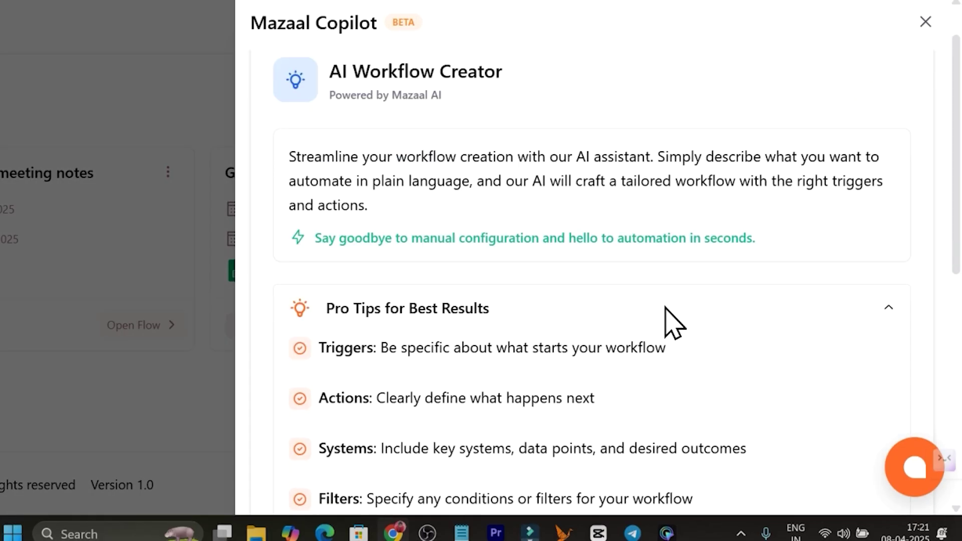
pyautogui.scroll(-3, 709, 345)
pyautogui.scroll(-4, 717, 353)
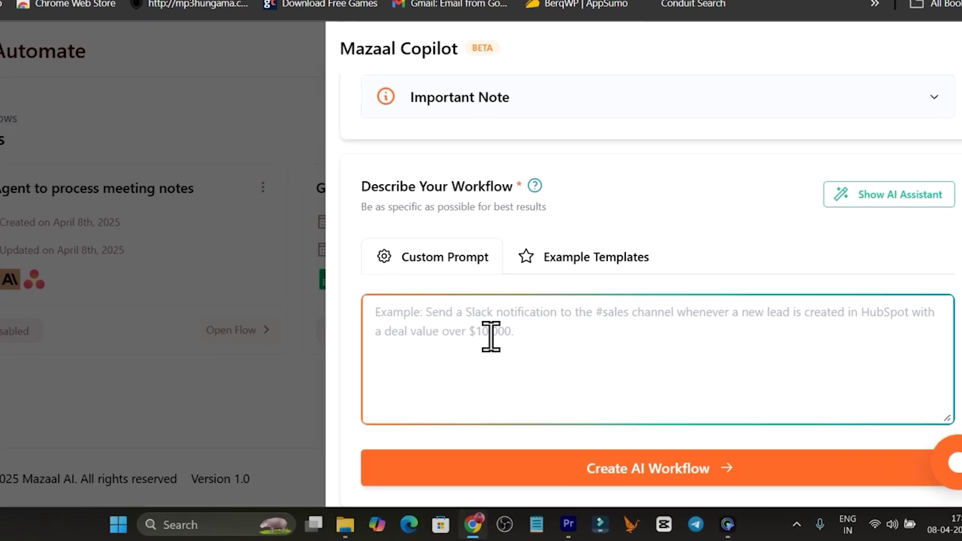
pyautogui.click(535, 358)
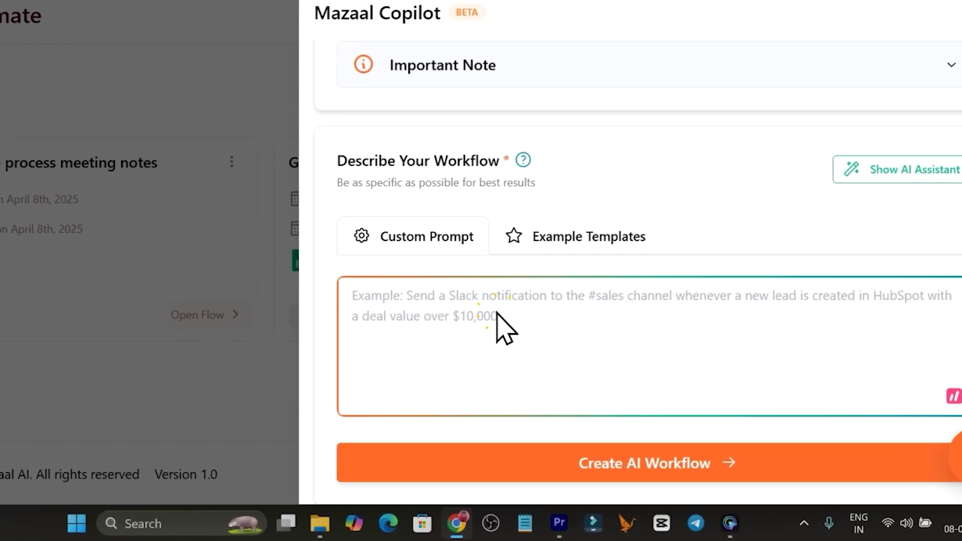
pyautogui.press('super+v')
pyautogui.scroll(-5, 479, 280)
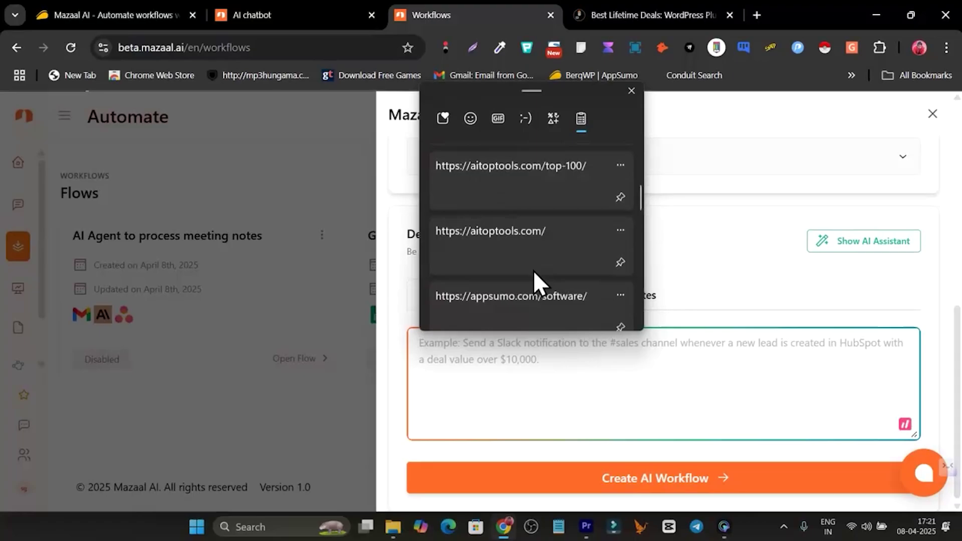
pyautogui.scroll(-8, 531, 271)
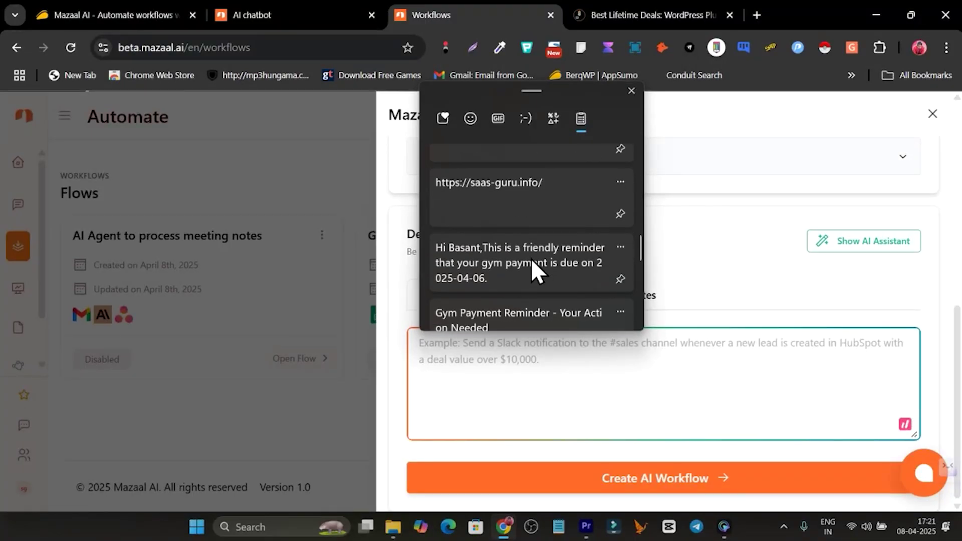
pyautogui.scroll(-3, 507, 256)
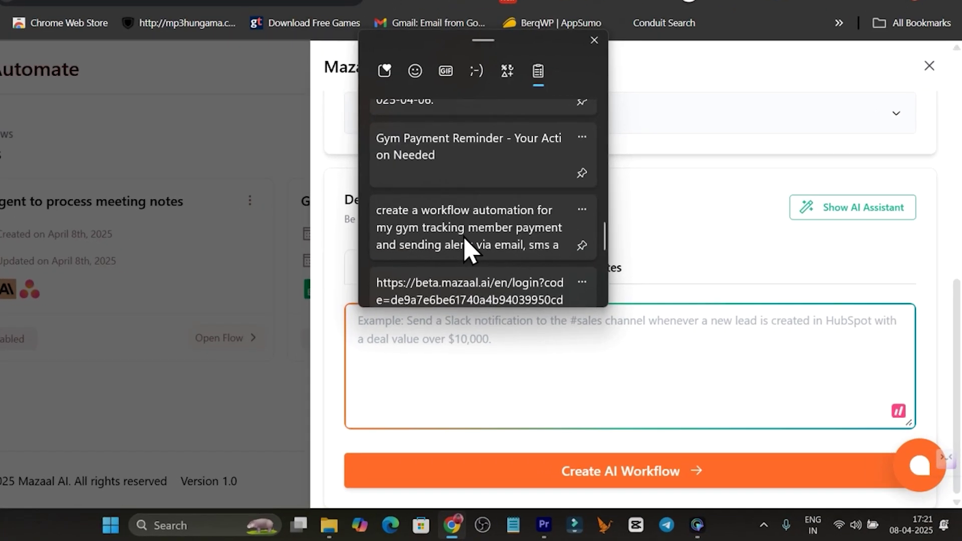
pyautogui.click(524, 276)
# Highlight parts of the pasted gym prompt to review its wording.
pyautogui.moveTo(295, 312); pyautogui.dragTo(753, 303)
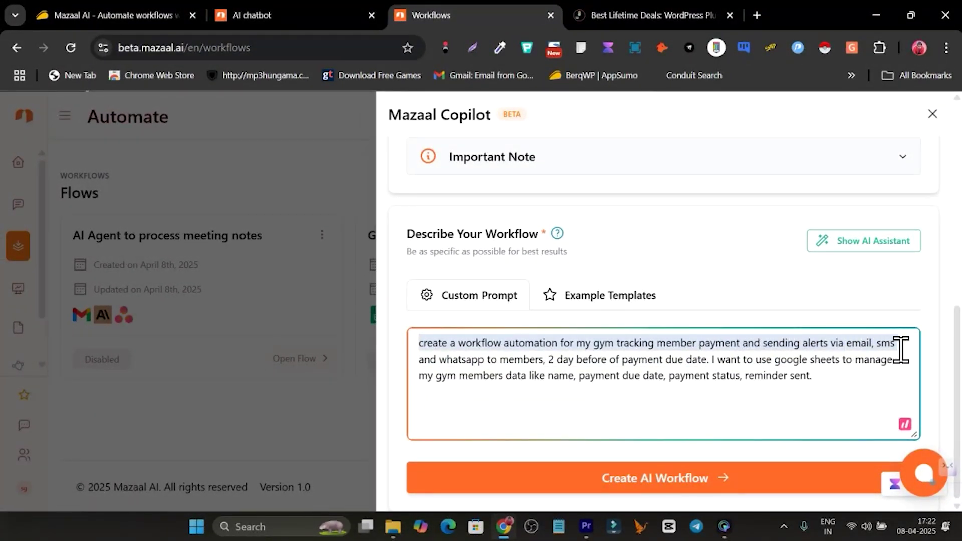
pyautogui.moveTo(901, 350); pyautogui.dragTo(708, 363)
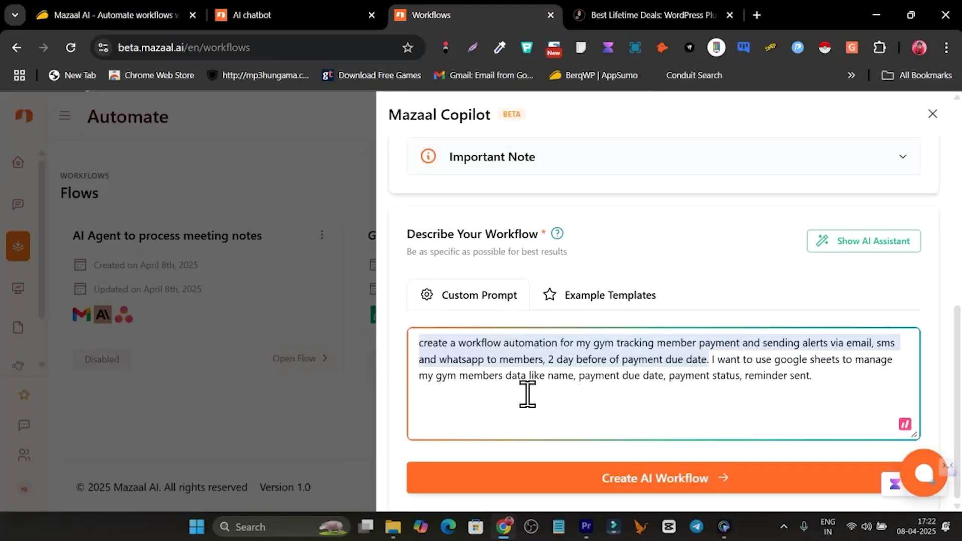
pyautogui.click(551, 389)
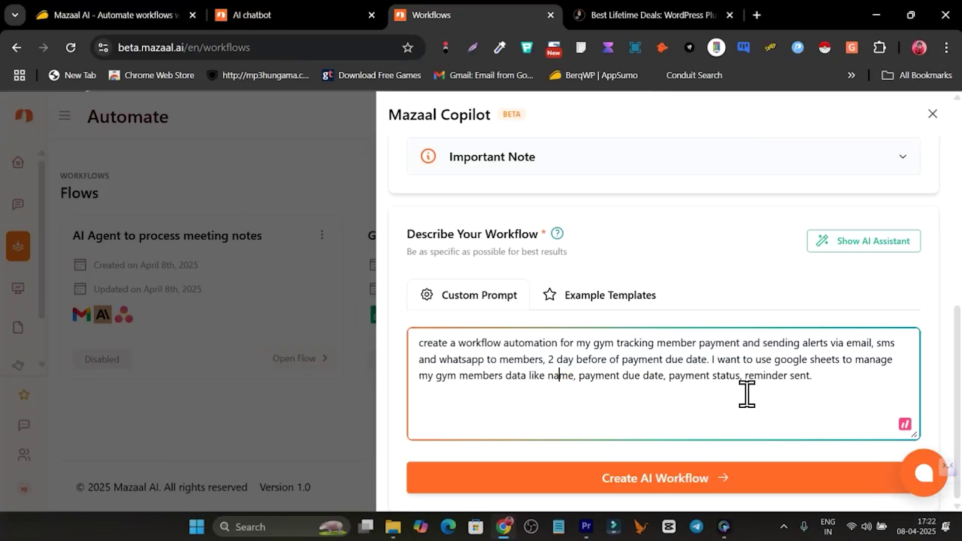
pyautogui.moveTo(826, 389); pyautogui.dragTo(772, 386)
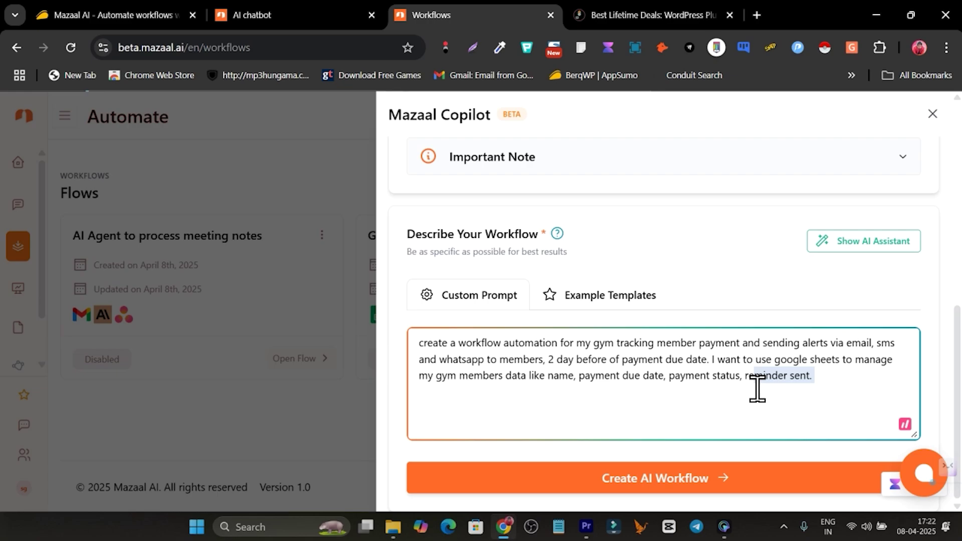
pyautogui.click(766, 250)
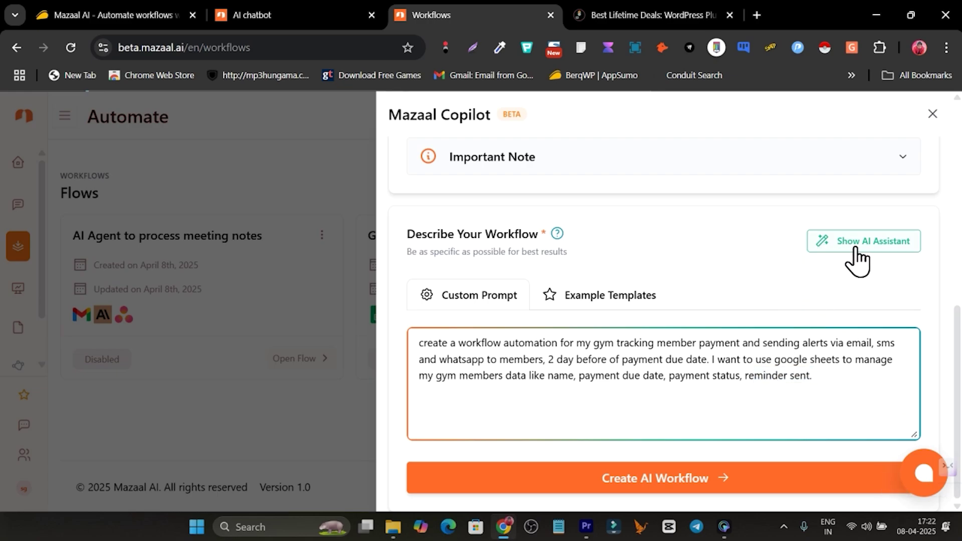
# Add the assistant's 'Add timing or conditions' tip as a new line about 2 days before payment due date.
pyautogui.click(894, 251)
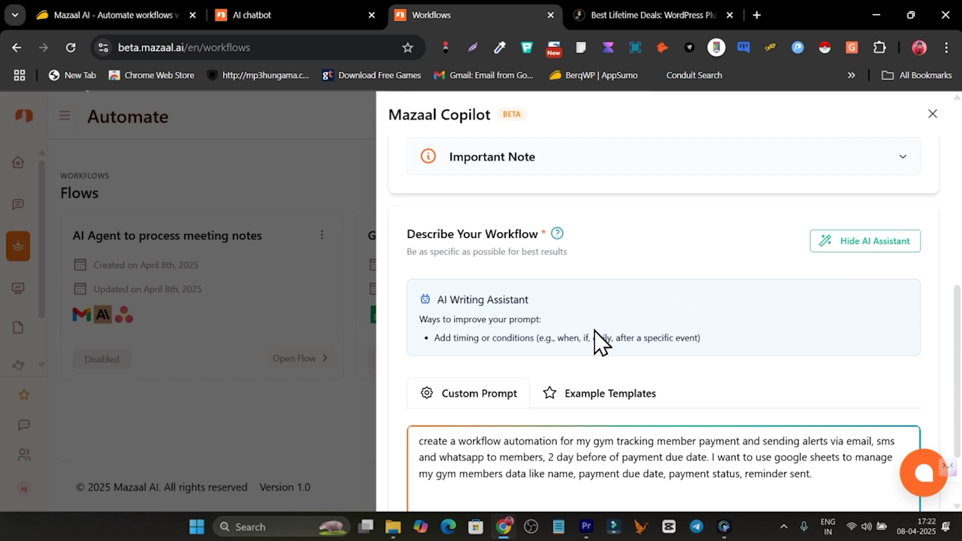
pyautogui.scroll(-1, 715, 344)
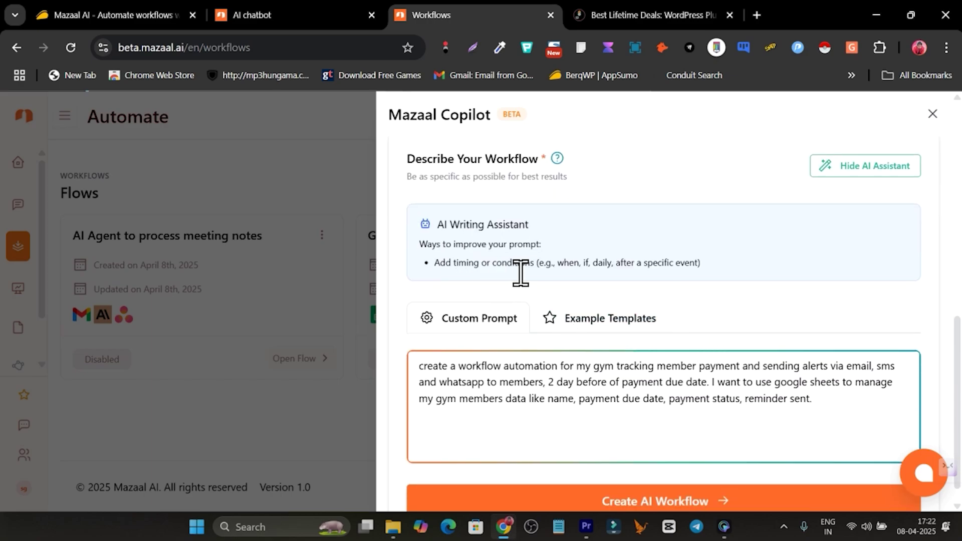
pyautogui.moveTo(536, 265); pyautogui.dragTo(440, 274)
pyautogui.hotkey('ctrl', 'c')
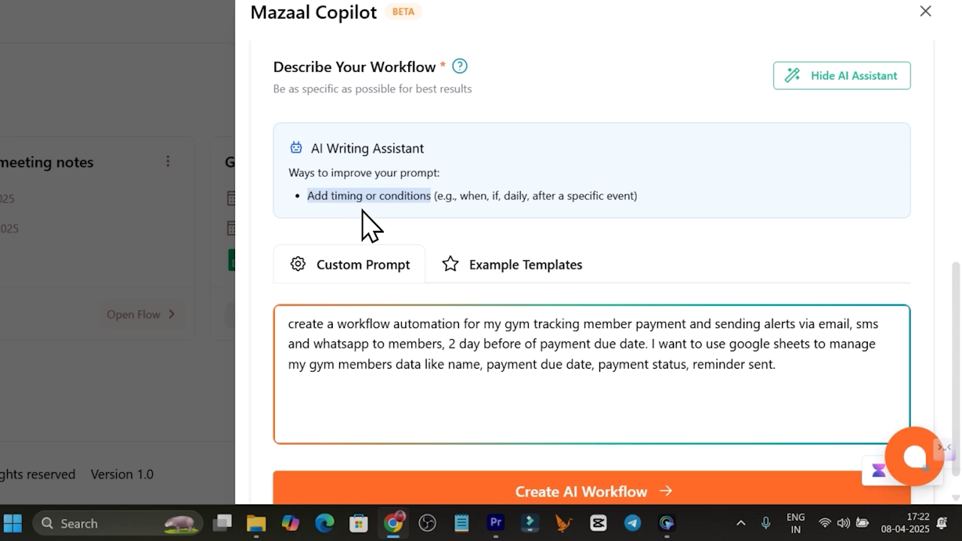
pyautogui.click(812, 378)
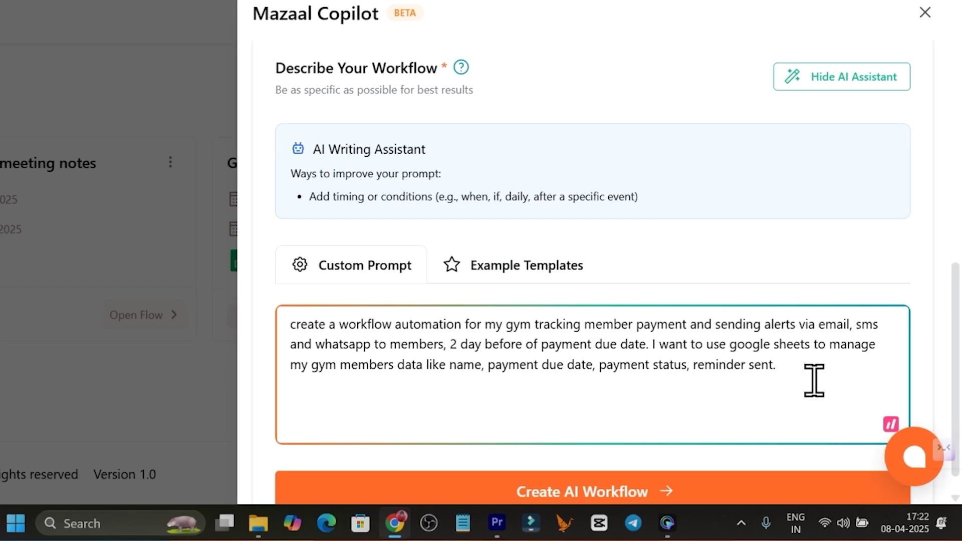
pyautogui.hotkey('ctrl', 'v')
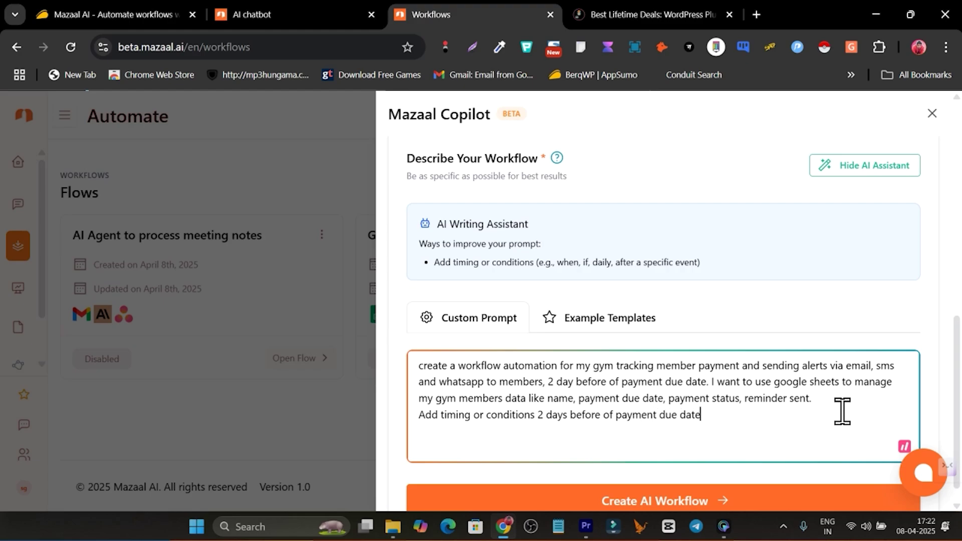
pyautogui.click(892, 165)
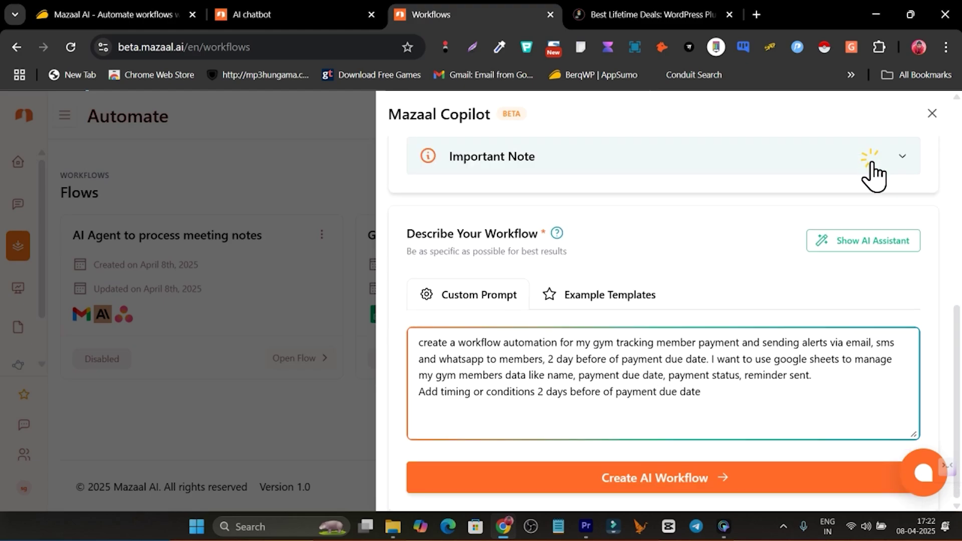
pyautogui.click(866, 239)
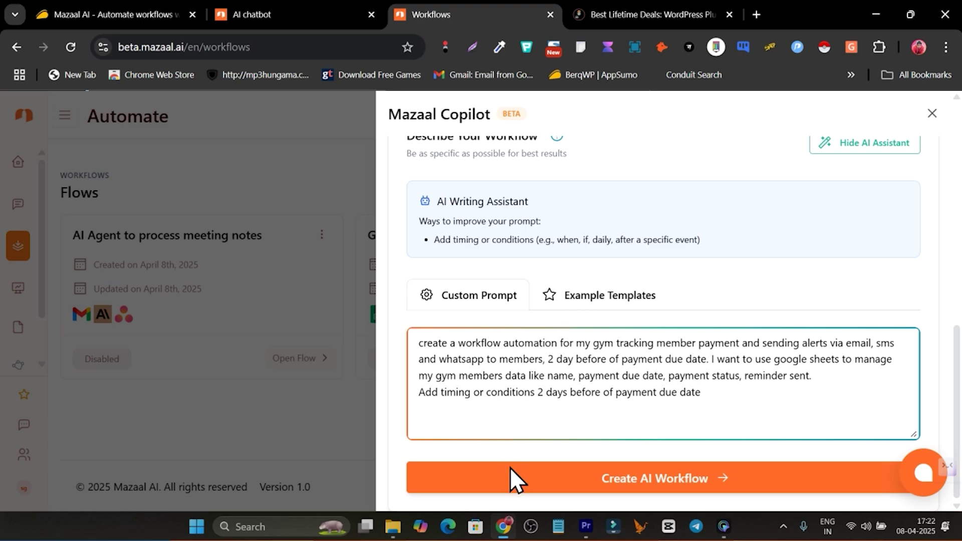
# Generate the GymMembershipPaymentAlert flow, close Copilot and open the flow for editing.
pyautogui.click(586, 480)
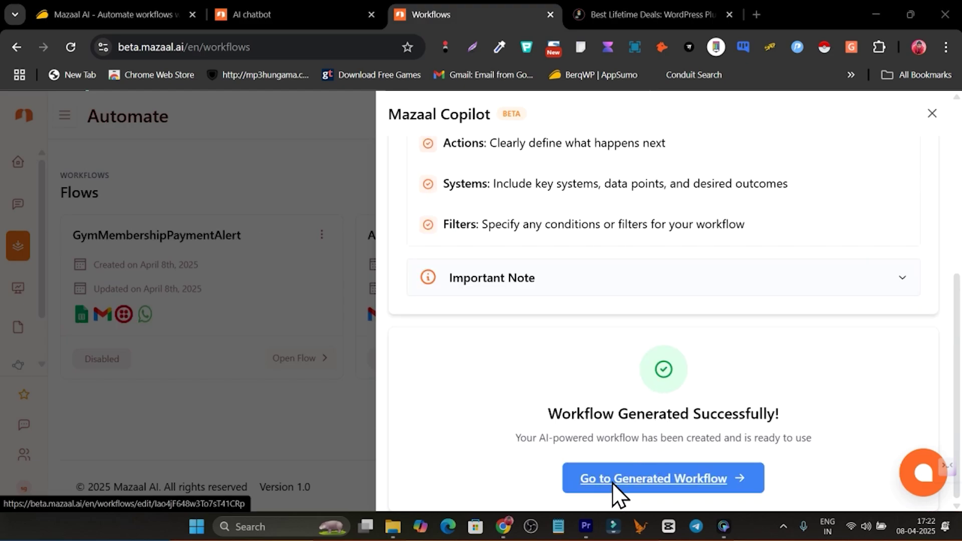
pyautogui.click(932, 114)
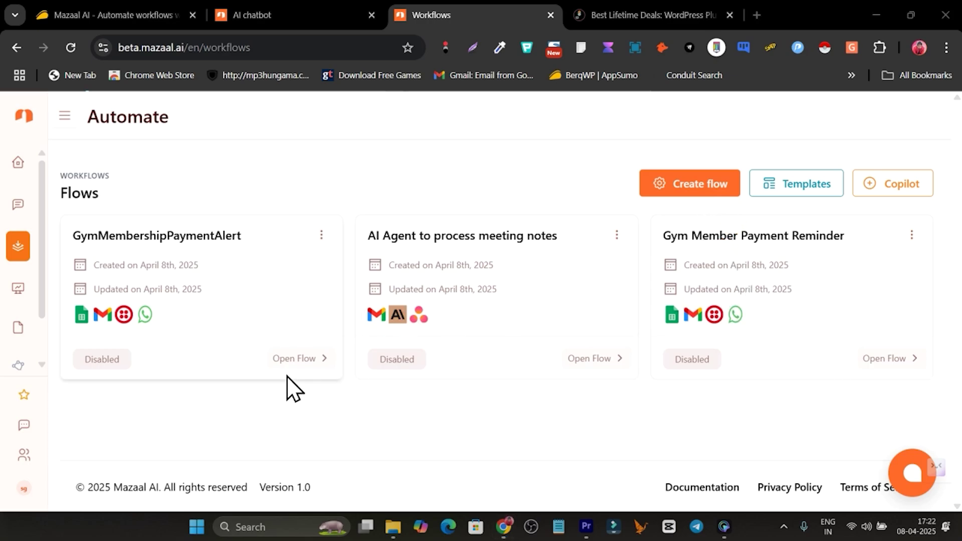
pyautogui.click(296, 358)
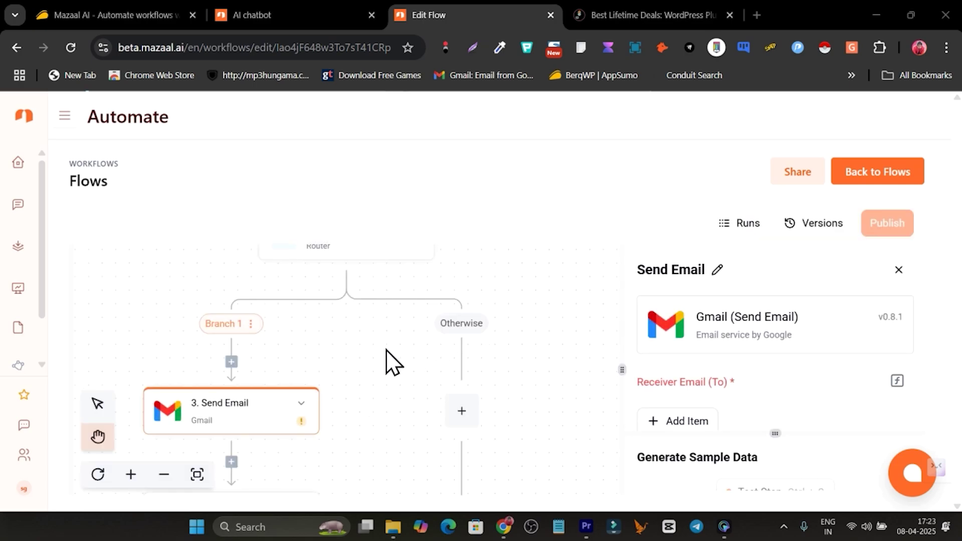
# Connect the New or Updated Row trigger to Google Sheets.
pyautogui.scroll(4, 397, 289)
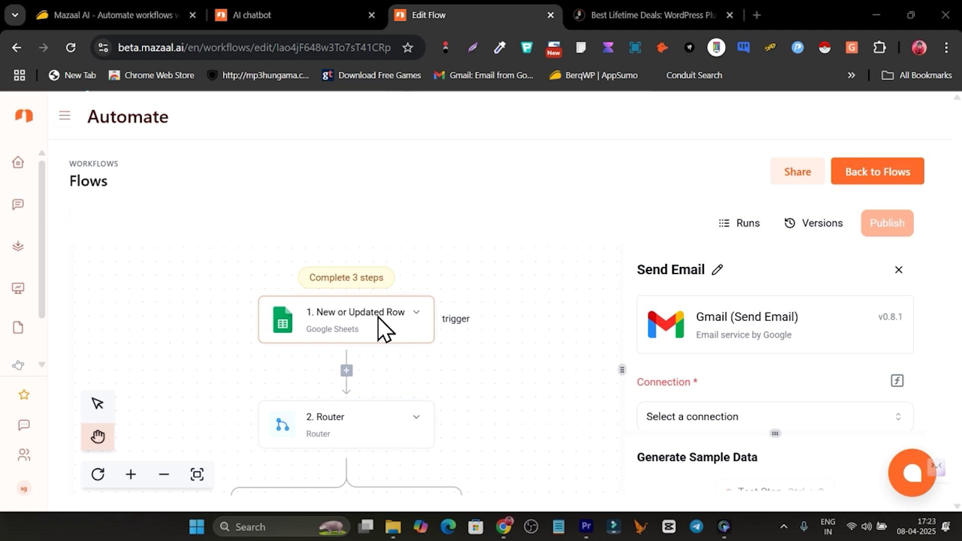
pyautogui.scroll(-8, 401, 328)
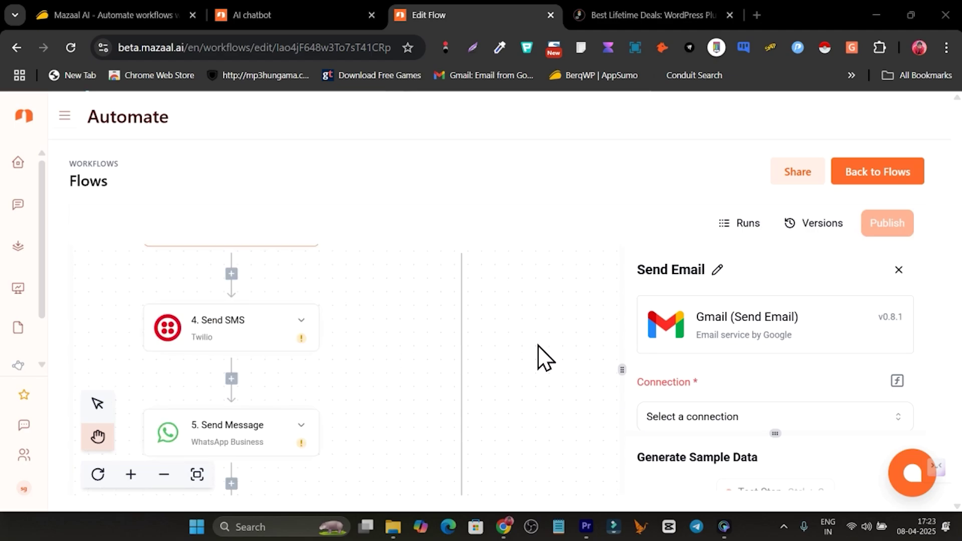
pyautogui.scroll(-4, 539, 356)
pyautogui.scroll(8, 462, 404)
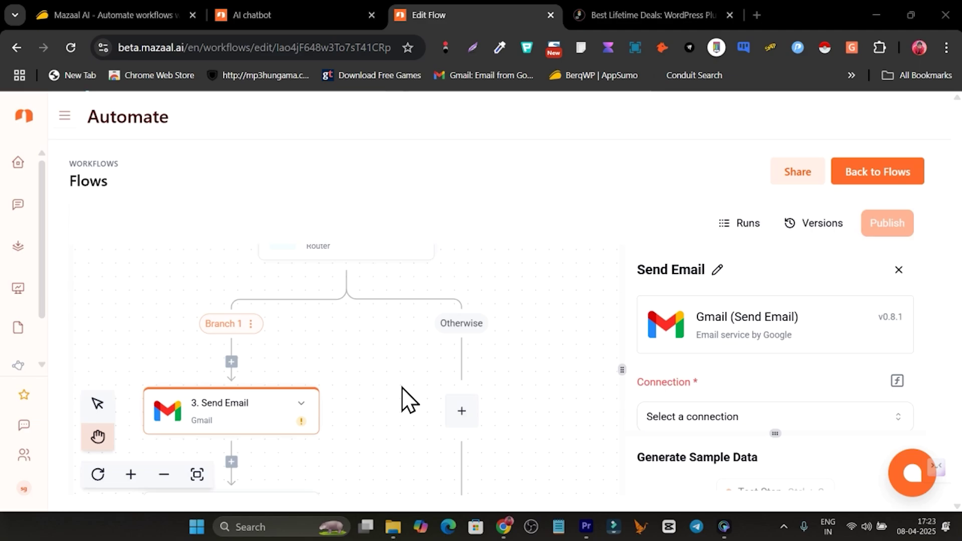
pyautogui.scroll(4, 404, 333)
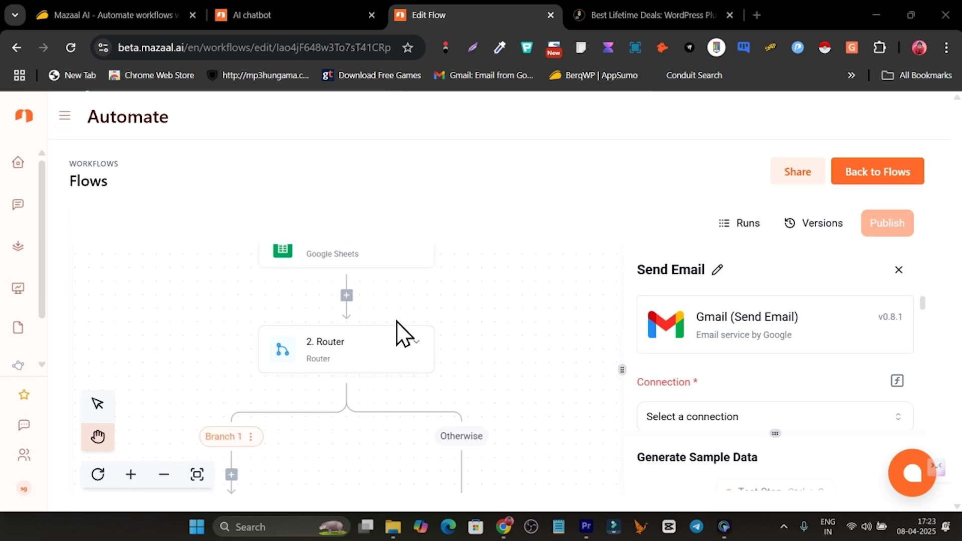
pyautogui.click(394, 336)
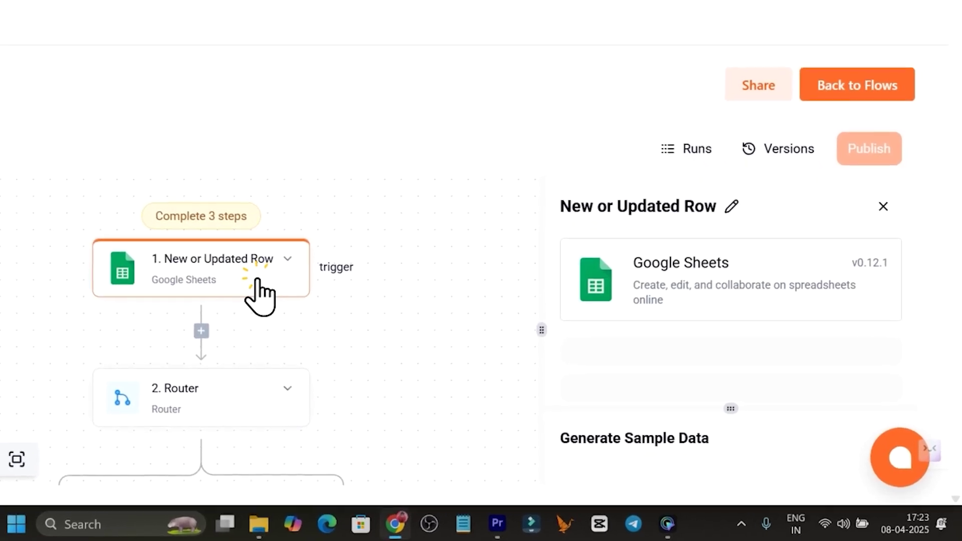
pyautogui.scroll(-3, 711, 321)
pyautogui.scroll(2, 646, 322)
pyautogui.scroll(2, 722, 374)
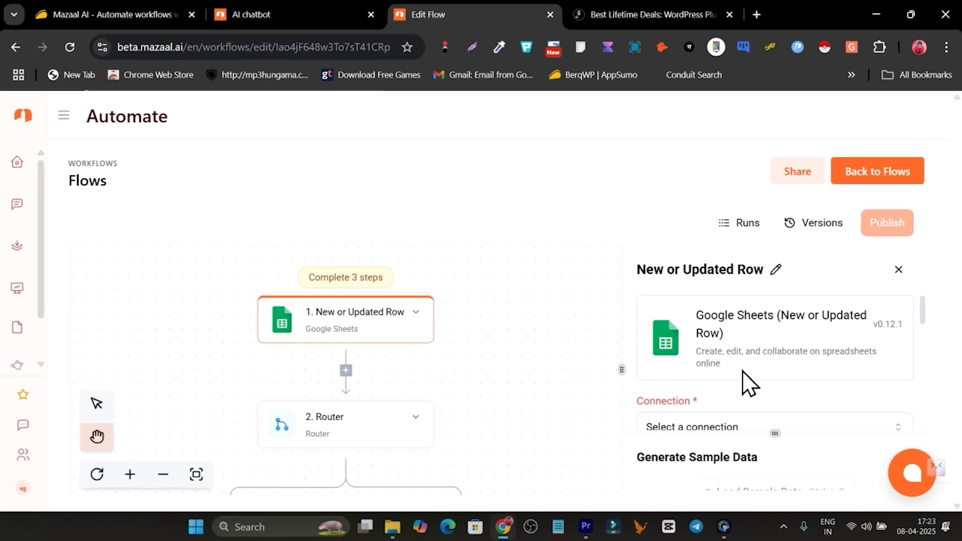
pyautogui.scroll(-2, 750, 379)
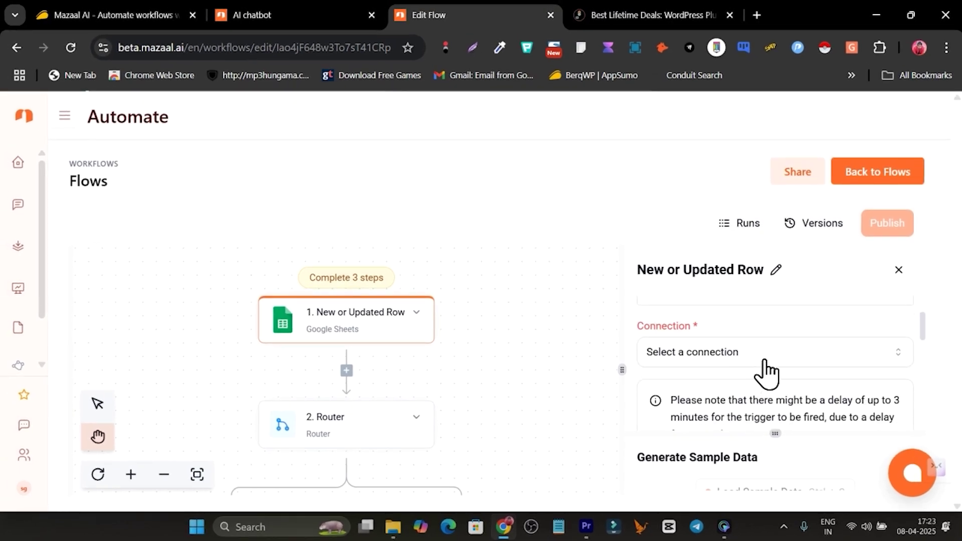
pyautogui.click(760, 359)
pyautogui.click(686, 411)
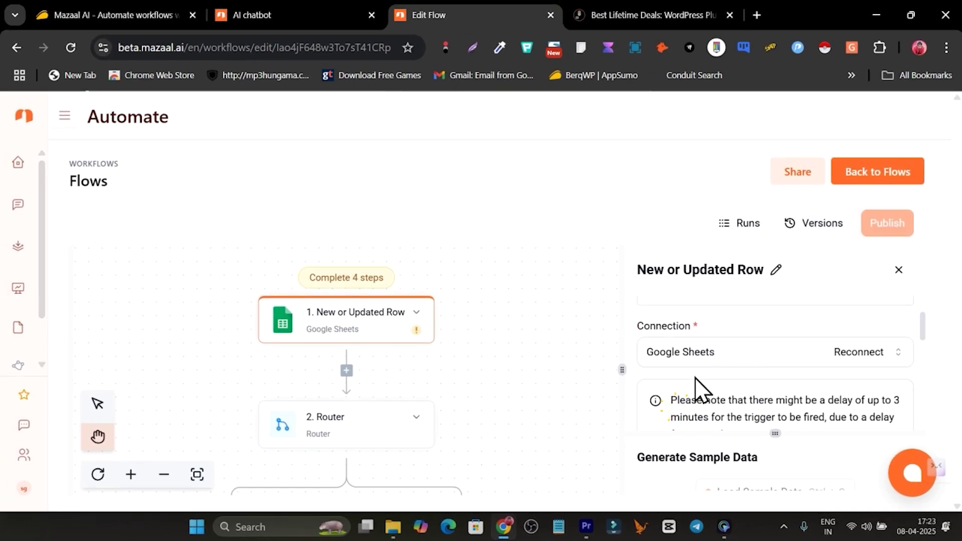
# Make the trigger watch All Columns of Sheet1 in the Gym Member CRM spreadsheet.
pyautogui.scroll(-3, 695, 381)
pyautogui.scroll(-1, 717, 356)
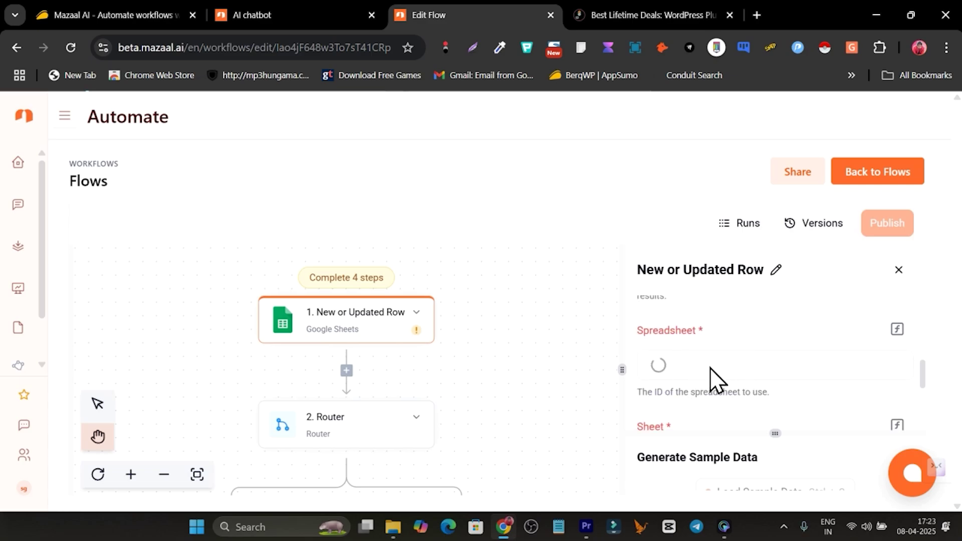
pyautogui.click(746, 373)
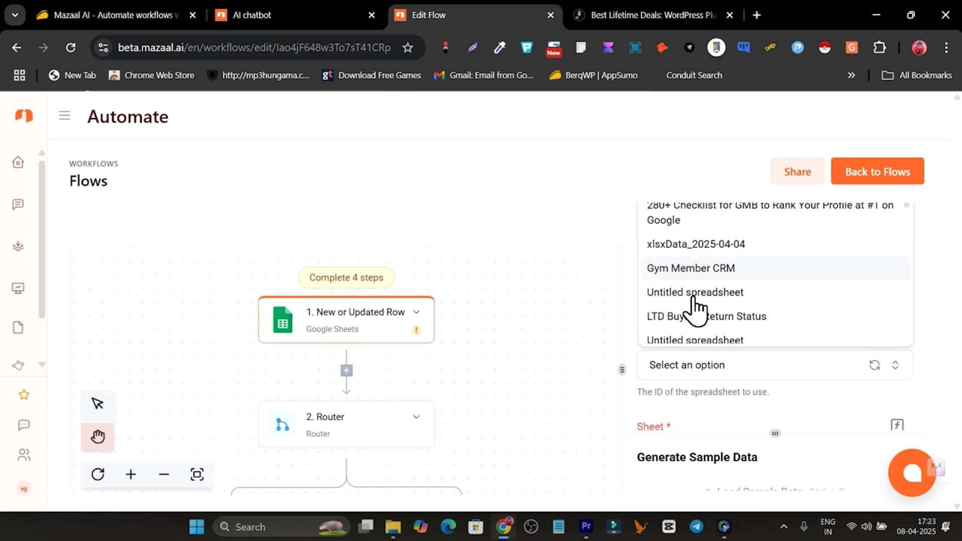
pyautogui.click(691, 271)
pyautogui.scroll(-3, 713, 318)
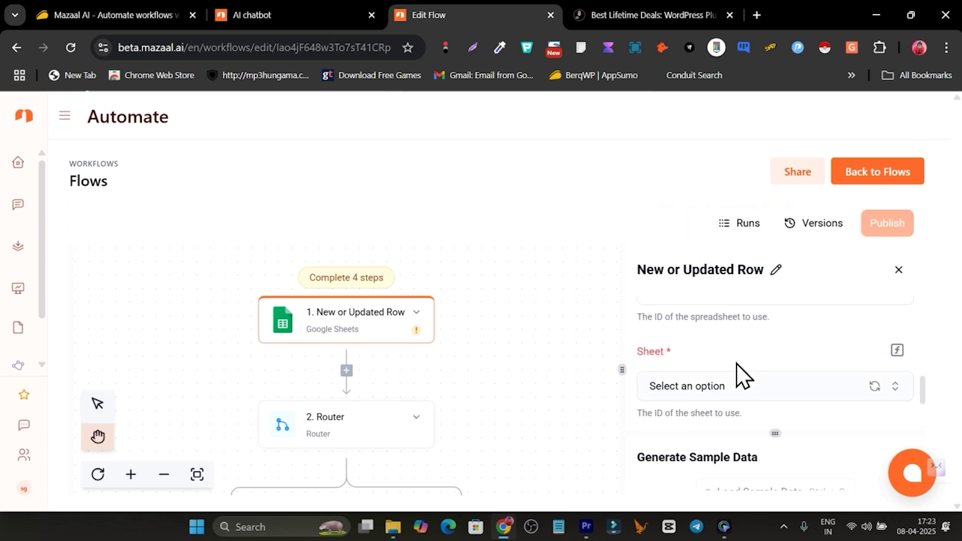
pyautogui.click(718, 313)
pyautogui.click(671, 378)
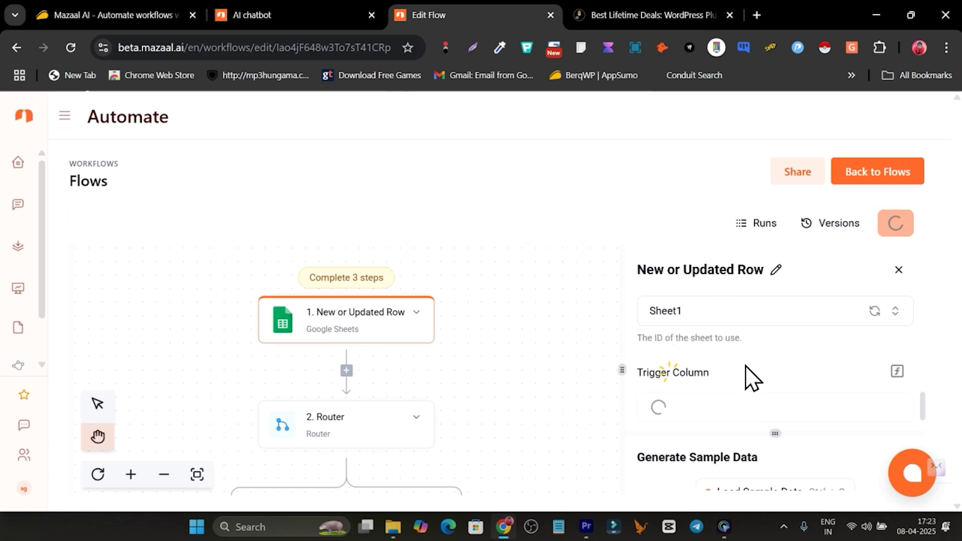
pyautogui.scroll(-1, 745, 379)
pyautogui.click(700, 369)
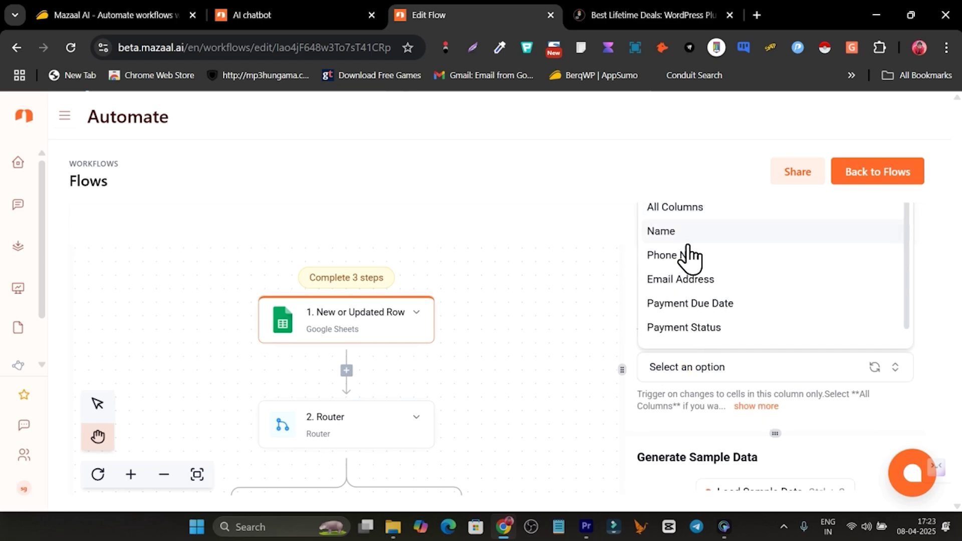
pyautogui.click(708, 214)
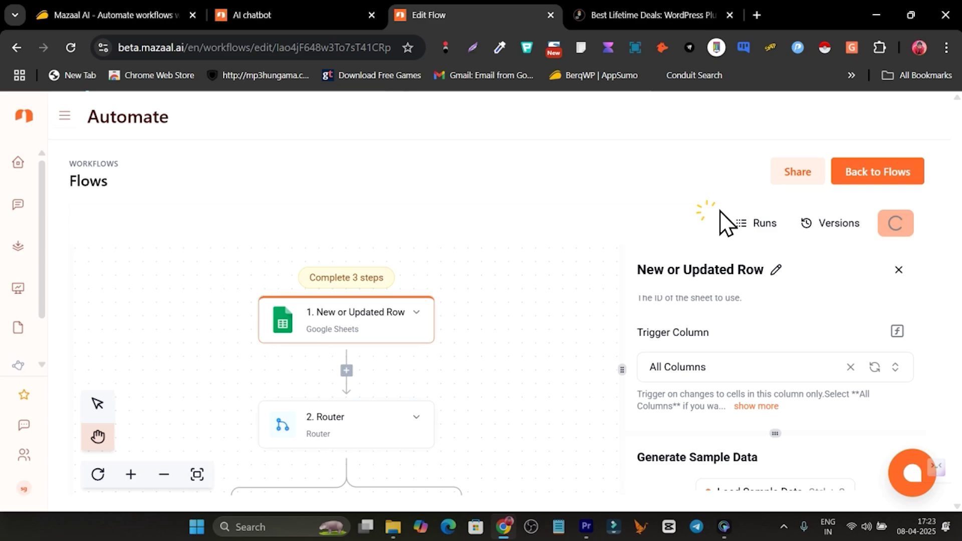
pyautogui.scroll(-2, 559, 344)
pyautogui.scroll(-4, 543, 341)
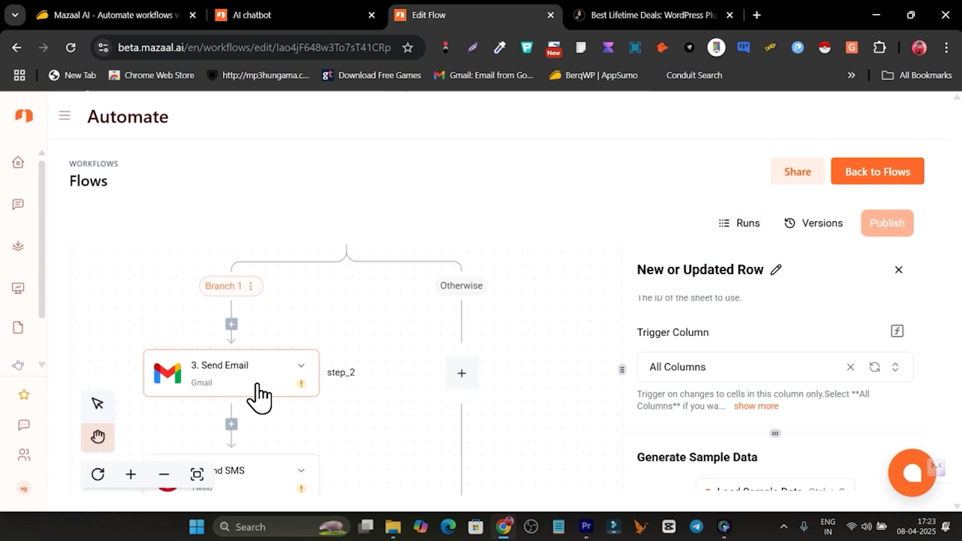
# Set the Send Email step to use the Gmail connection and reach its subject and body fields.
pyautogui.click(261, 386)
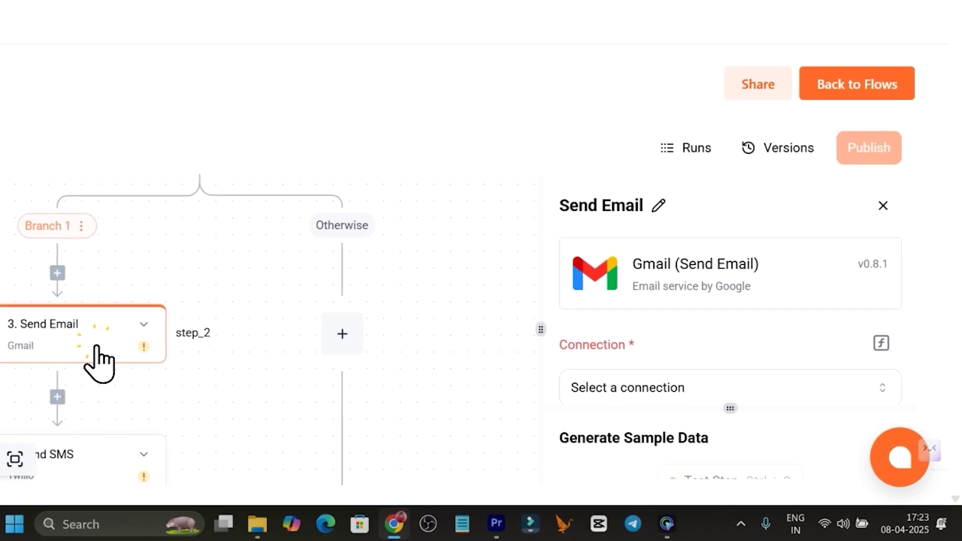
pyautogui.scroll(-2, 644, 344)
pyautogui.click(662, 293)
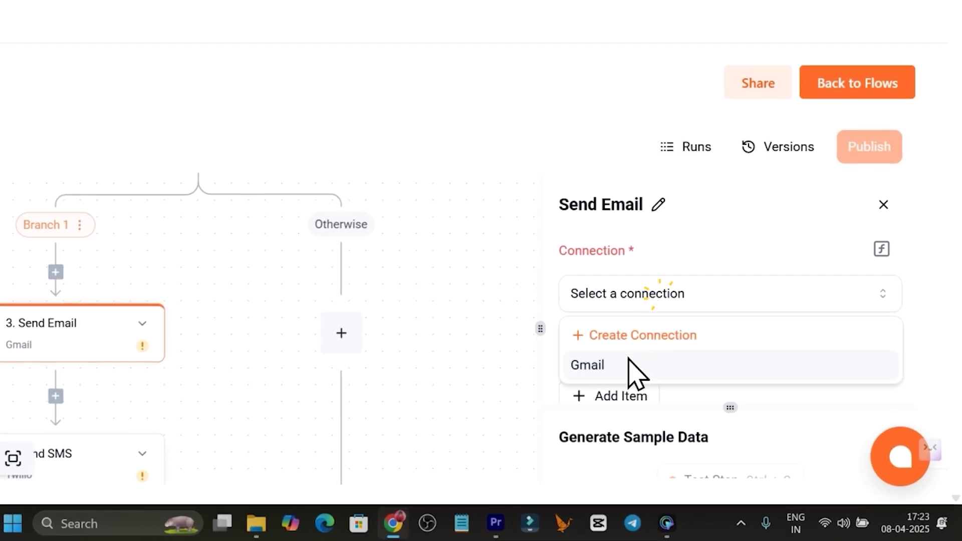
pyautogui.click(620, 372)
pyautogui.scroll(-3, 731, 333)
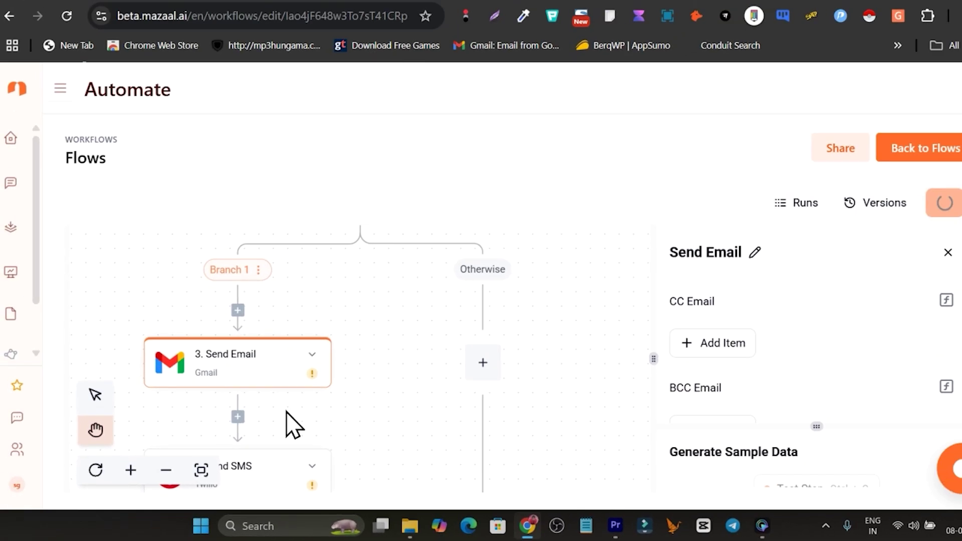
pyautogui.scroll(-3, 757, 369)
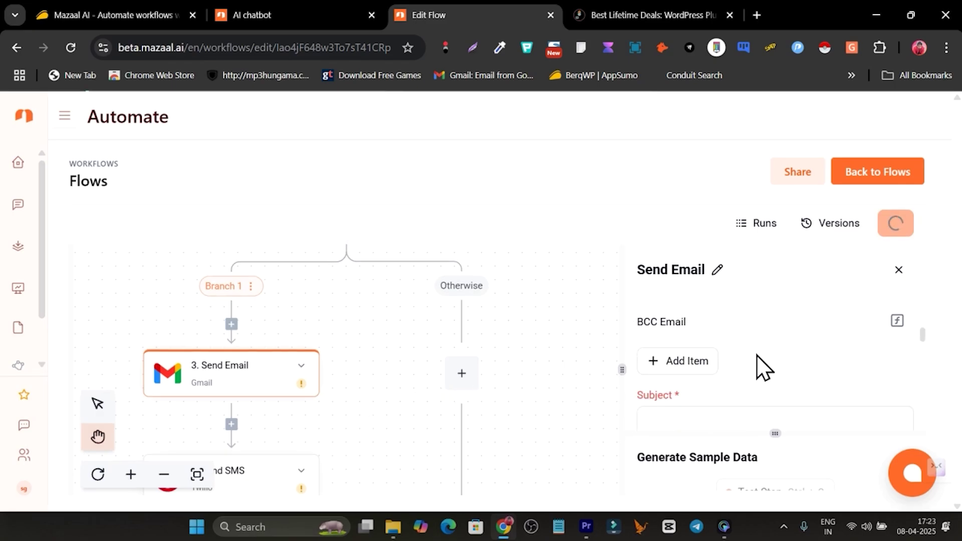
pyautogui.click(713, 362)
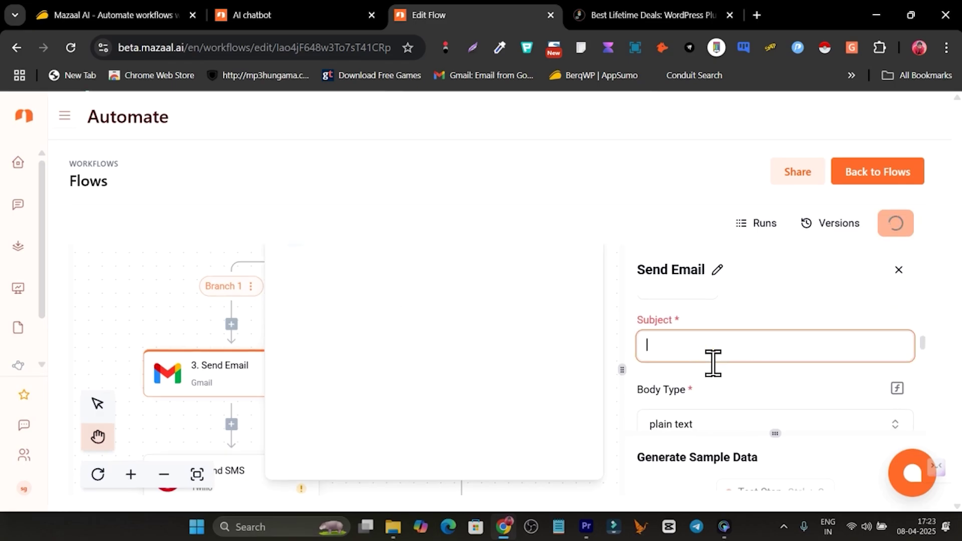
pyautogui.scroll(-3, 722, 374)
pyautogui.click(679, 337)
pyautogui.scroll(-2, 747, 384)
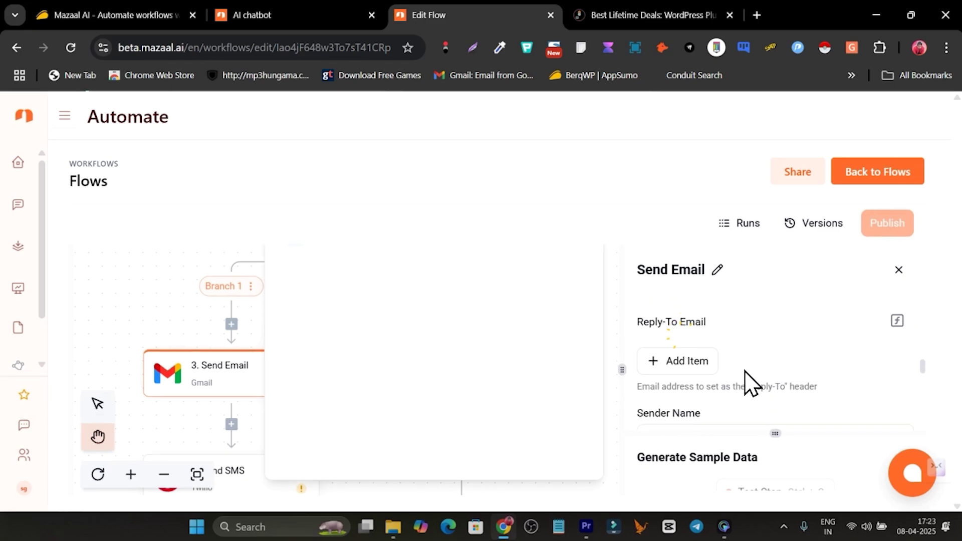
pyautogui.scroll(5, 751, 383)
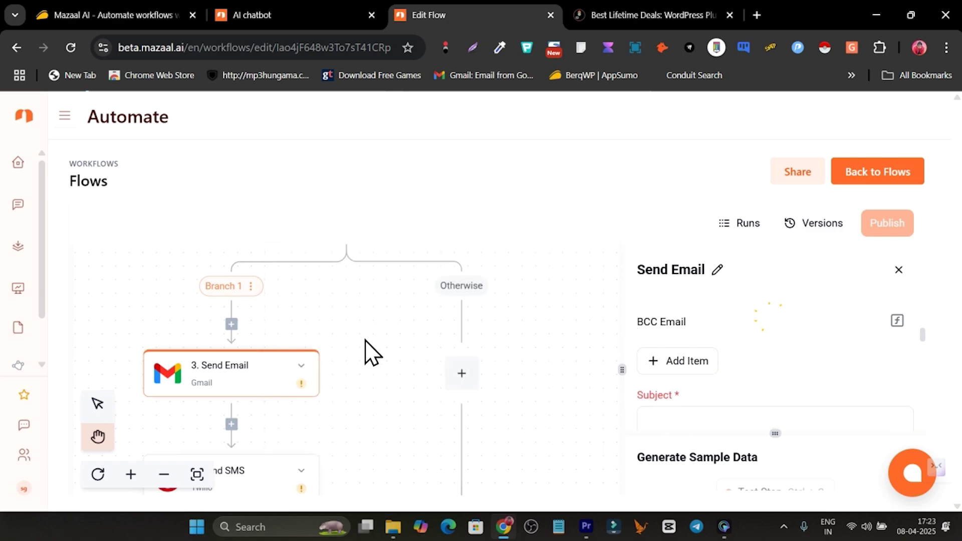
pyautogui.scroll(-2, 371, 374)
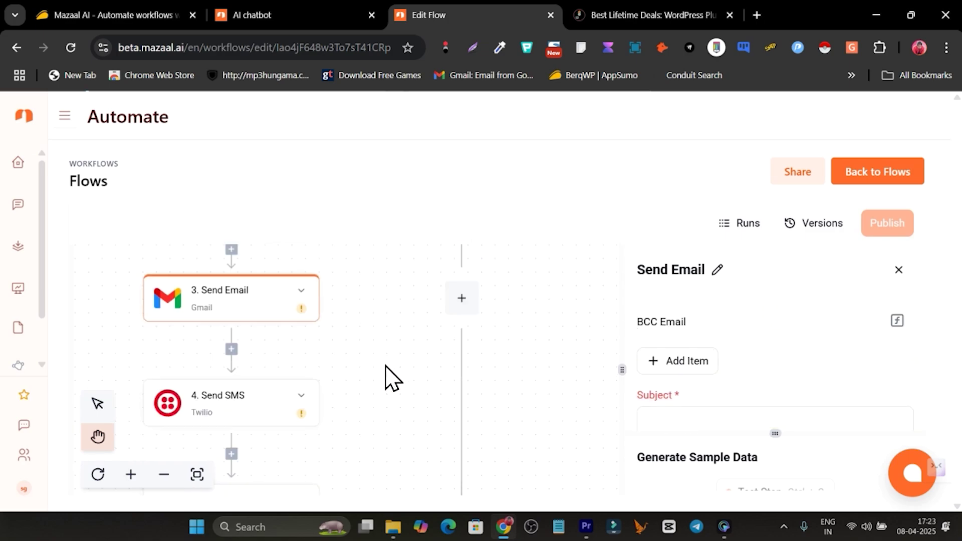
# Open the Send SMS step, then the WhatsApp Business Send Message step settings.
pyautogui.click(232, 416)
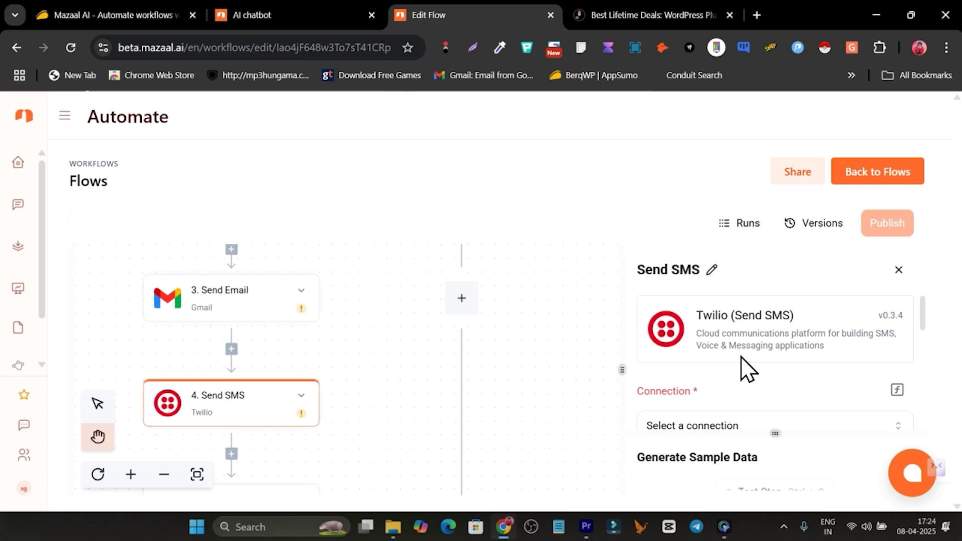
pyautogui.scroll(-3, 383, 391)
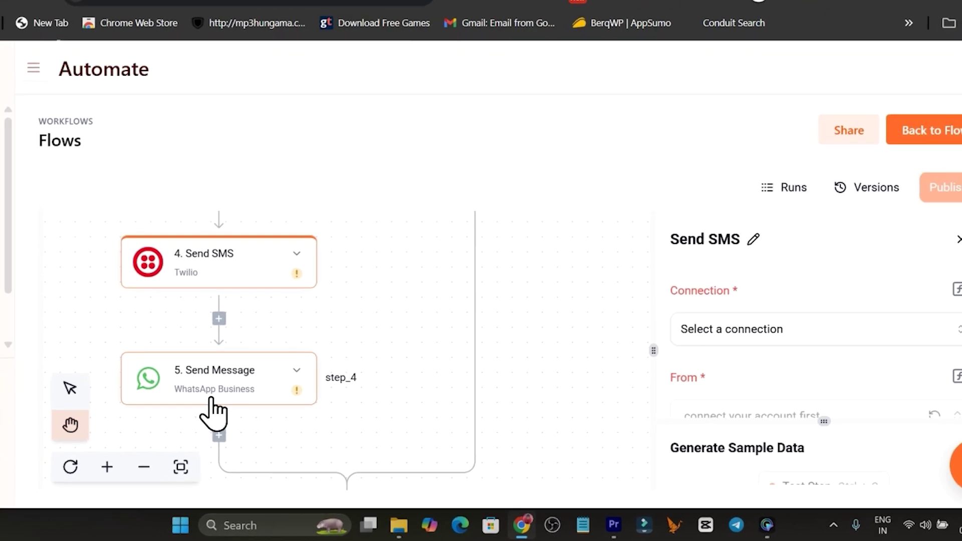
pyautogui.click(212, 400)
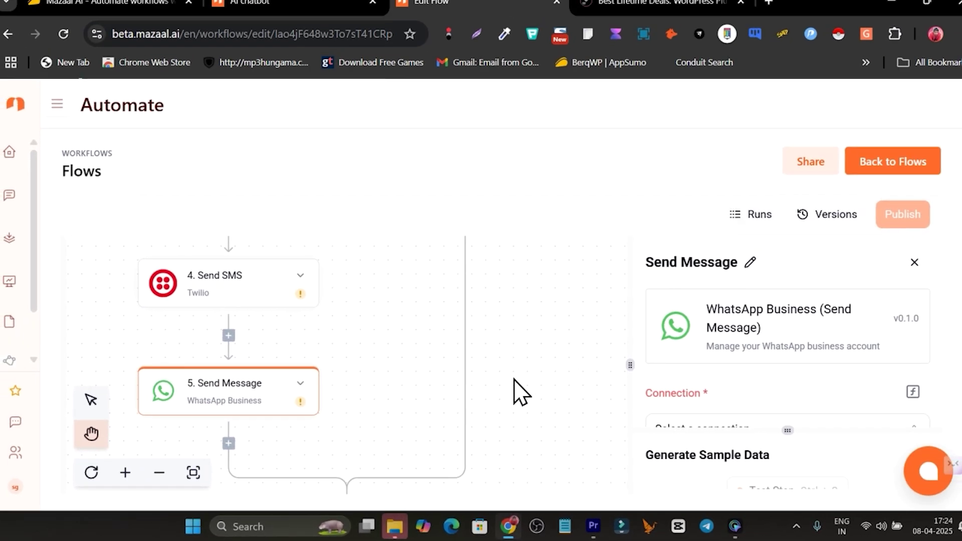
pyautogui.scroll(3, 567, 388)
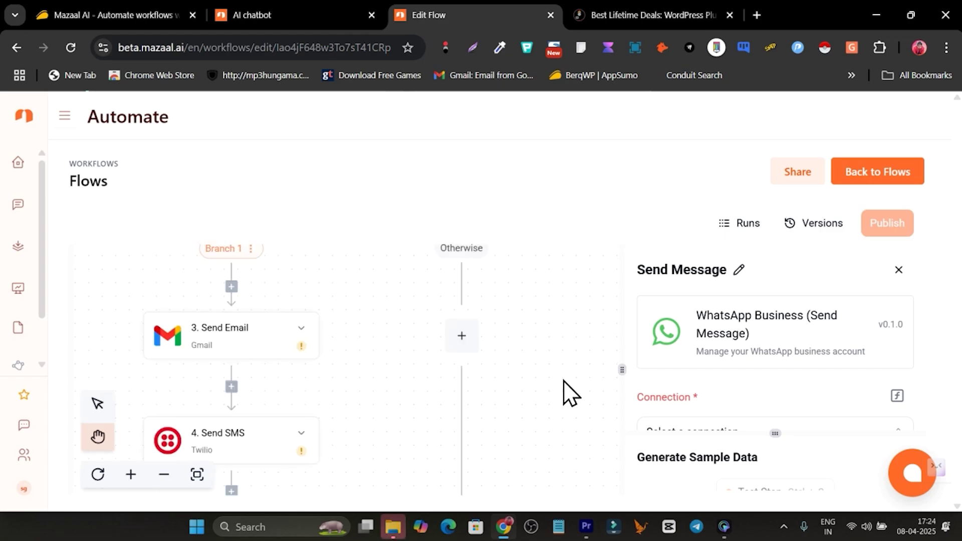
pyautogui.scroll(5, 564, 390)
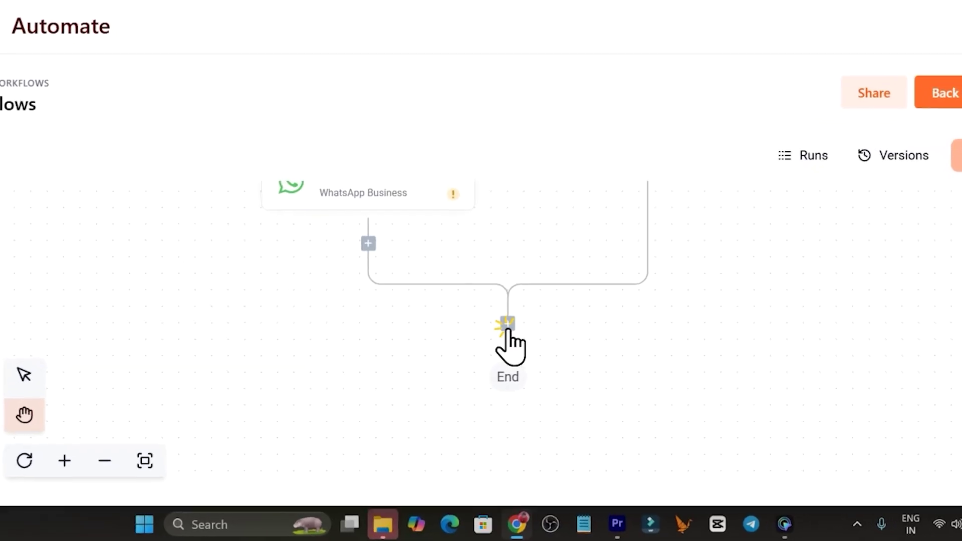
# Add a Mazaal AI Agent 'Ask Agent' step at the end of the flow, found by searching 'ai agent'.
pyautogui.click(507, 327)
pyautogui.click(419, 301)
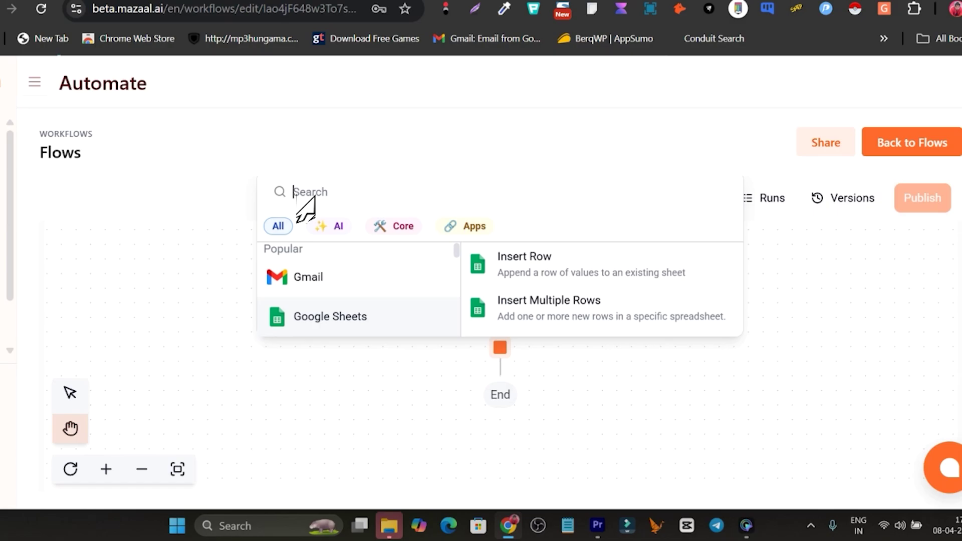
pyautogui.write('ai a')
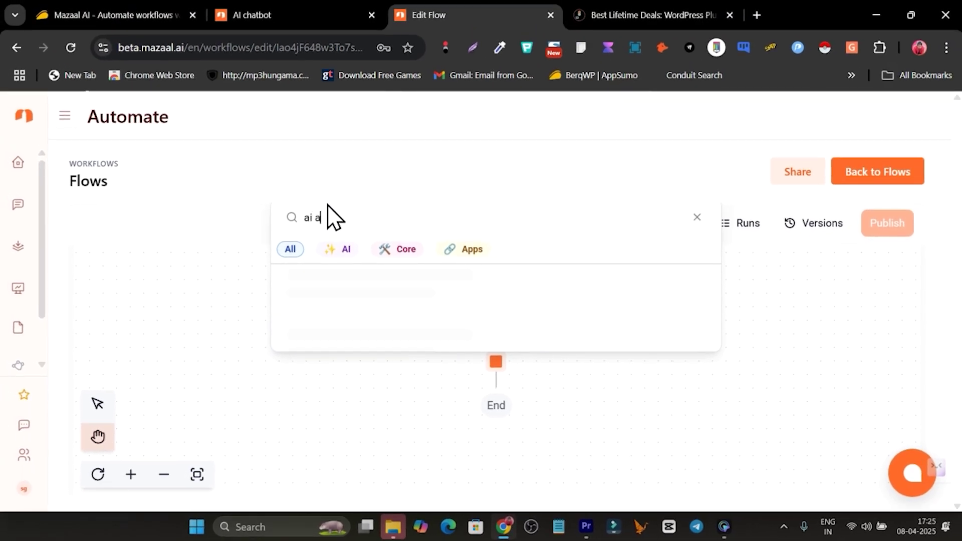
pyautogui.write('gent')
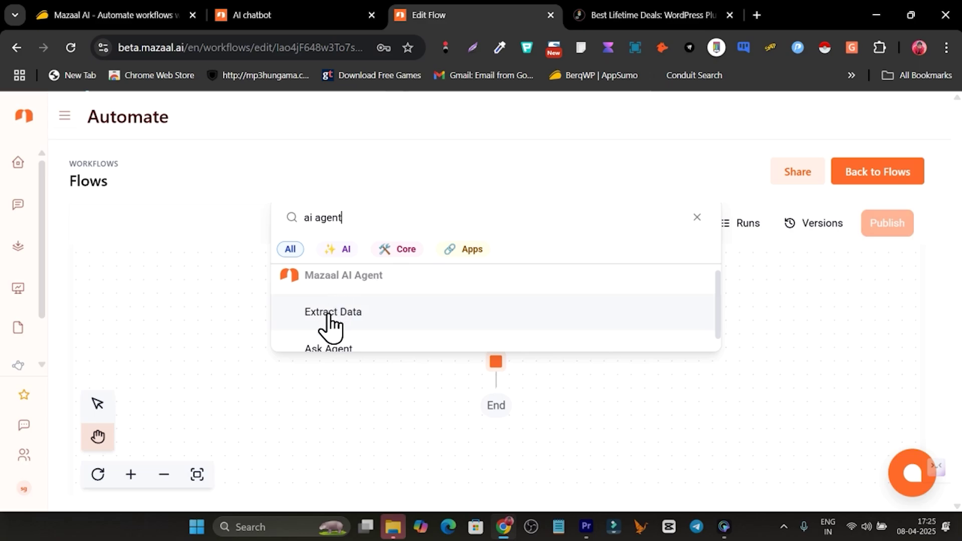
pyautogui.scroll(-1, 351, 331)
pyautogui.click(334, 342)
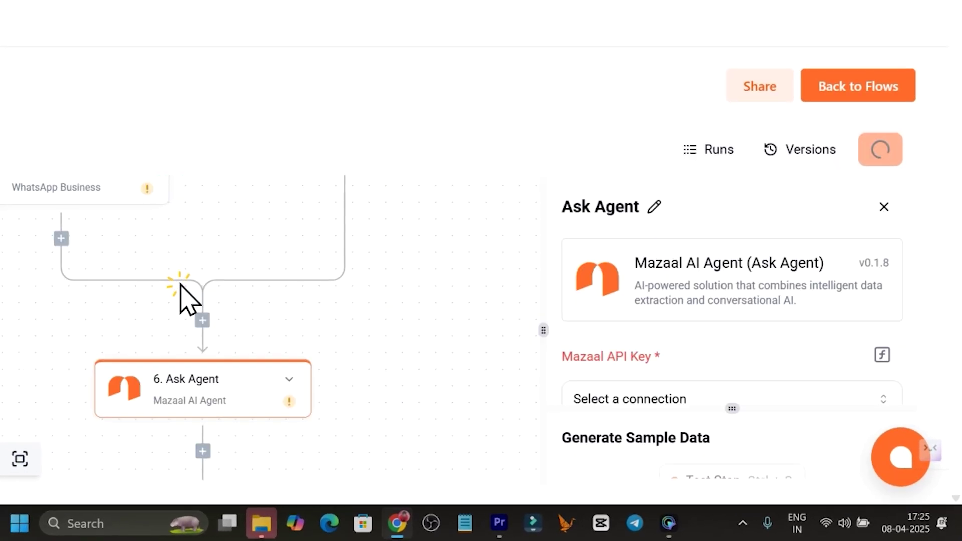
pyautogui.scroll(-2, 705, 389)
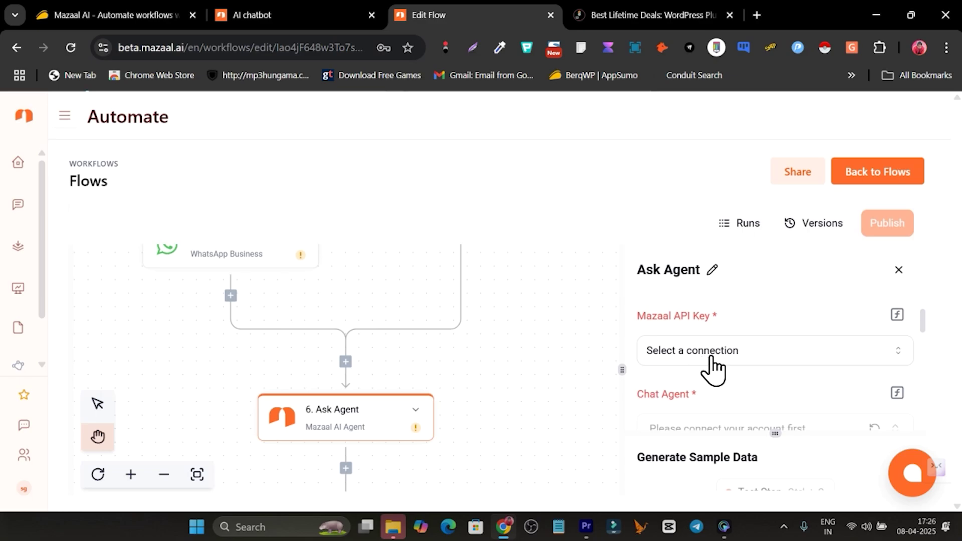
# Start a new Mazaal API key connection and go to the profile settings page for a key.
pyautogui.click(711, 354)
pyautogui.click(684, 382)
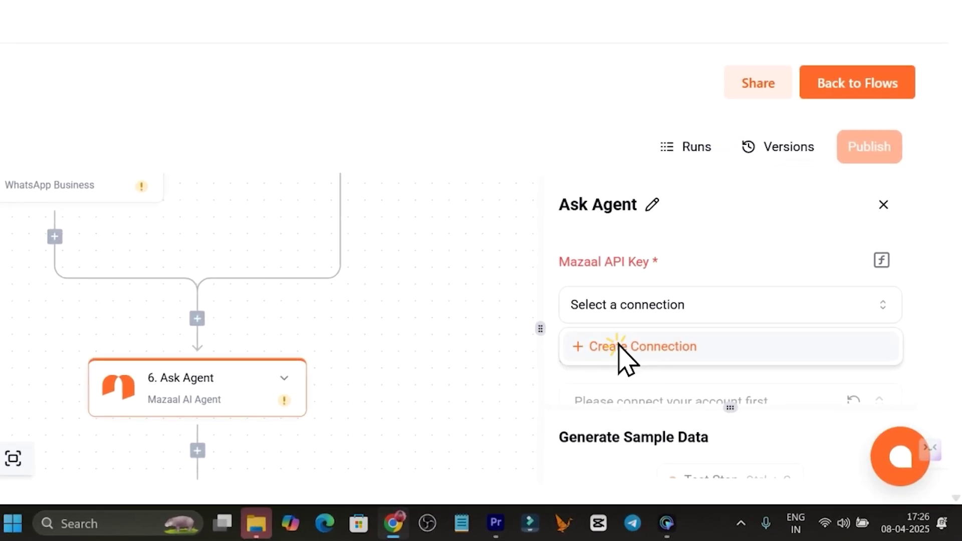
pyautogui.click(224, 323)
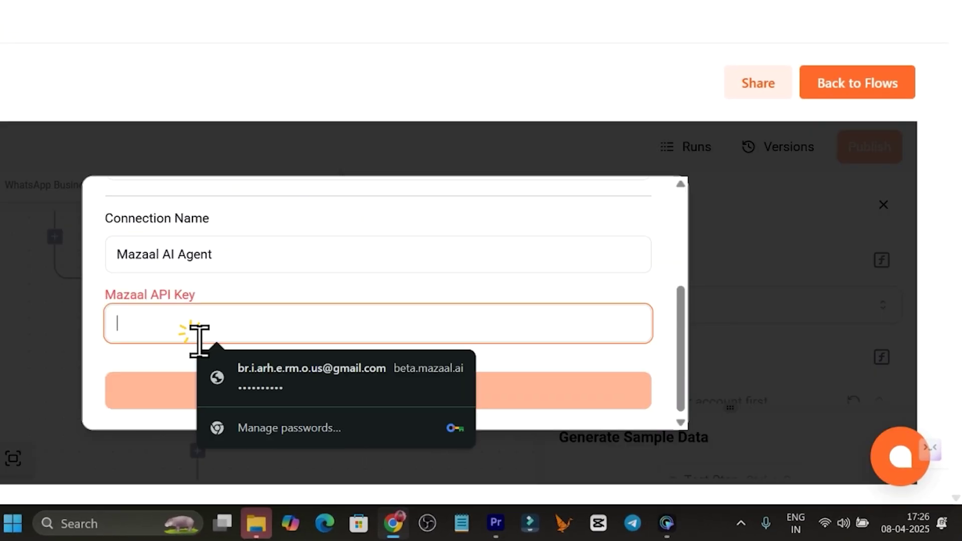
pyautogui.click(587, 379)
pyautogui.scroll(2, 551, 338)
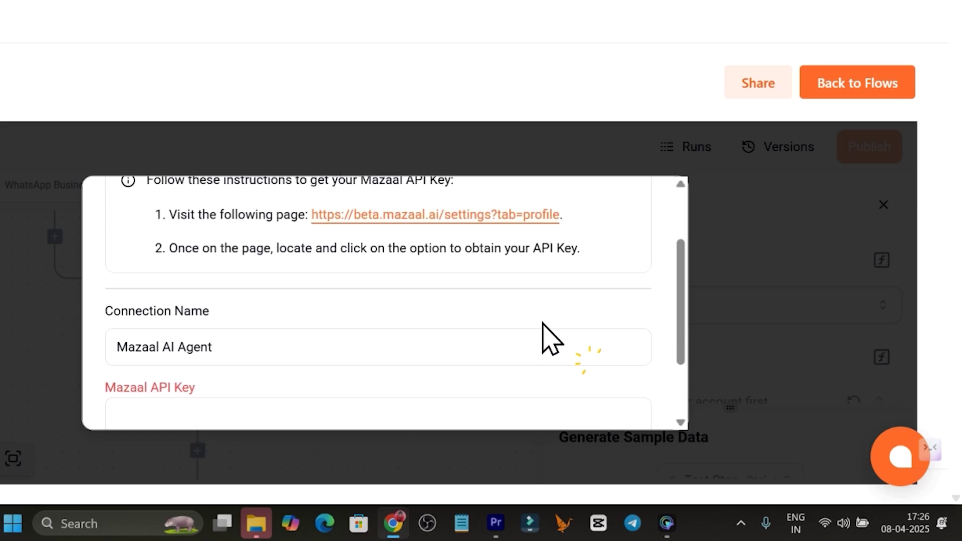
pyautogui.click(474, 216)
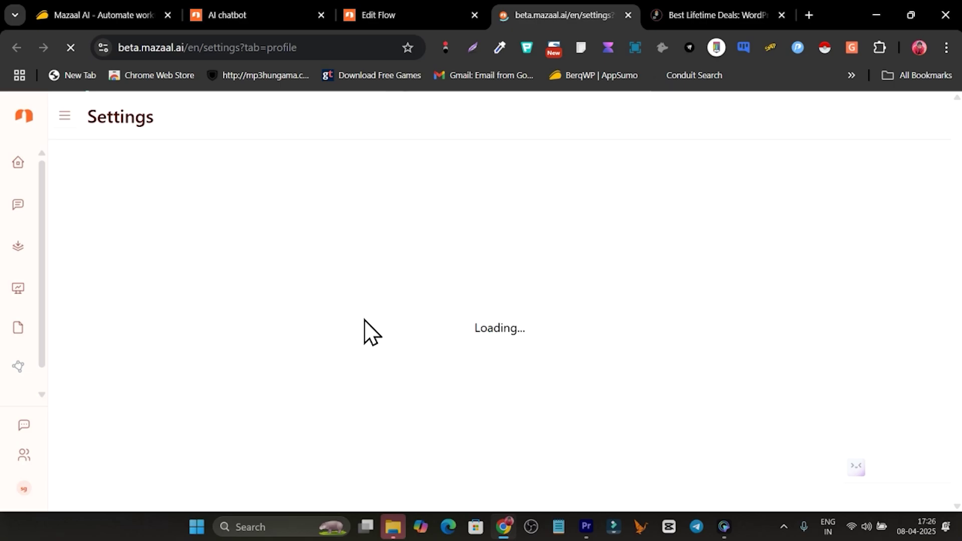
# Generate a new secret API key named 'Ai agent' and copy it.
pyautogui.scroll(-4, 396, 331)
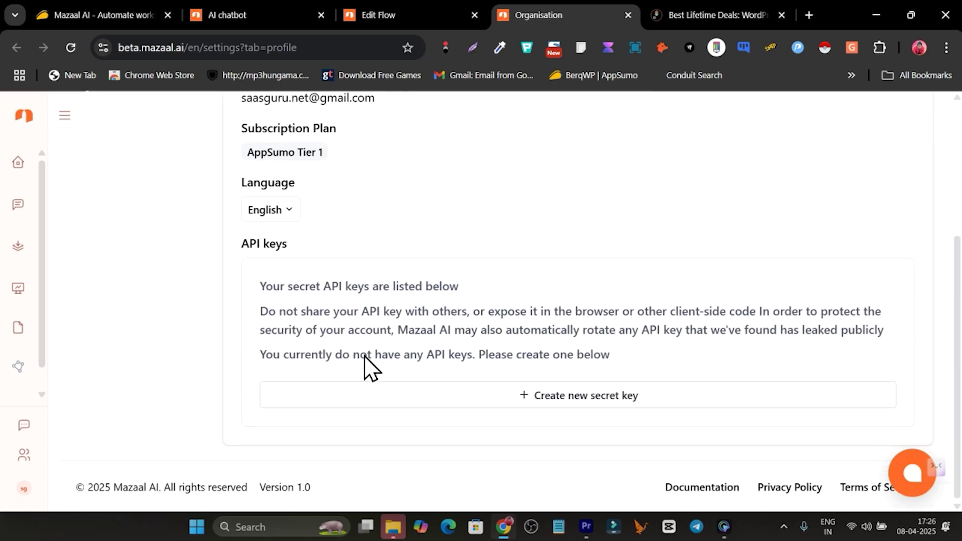
pyautogui.click(584, 404)
pyautogui.click(345, 423)
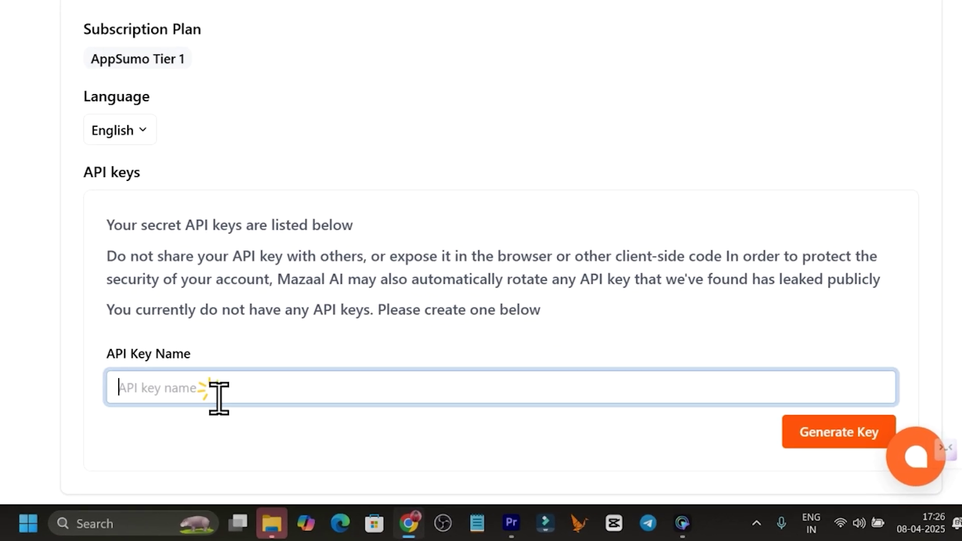
pyautogui.write('Ai agent')
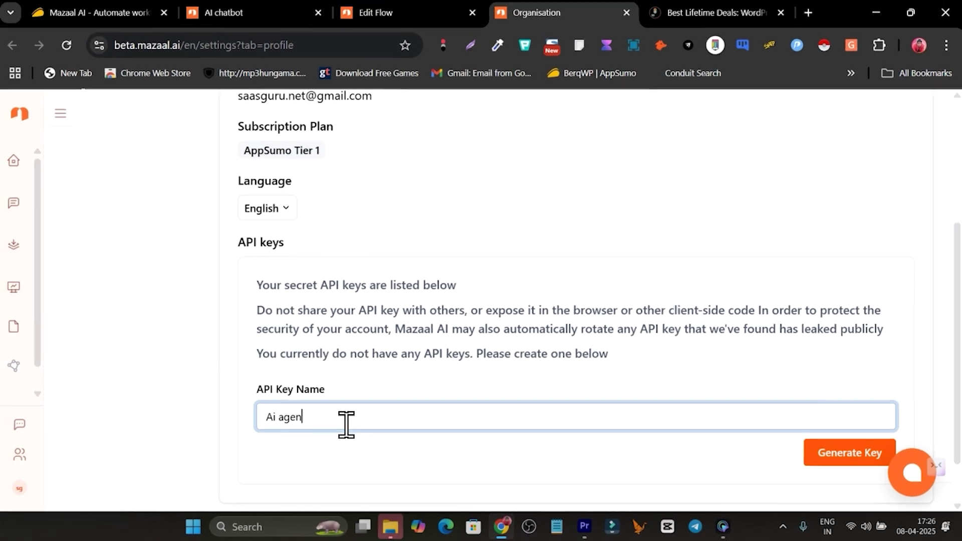
pyautogui.click(837, 454)
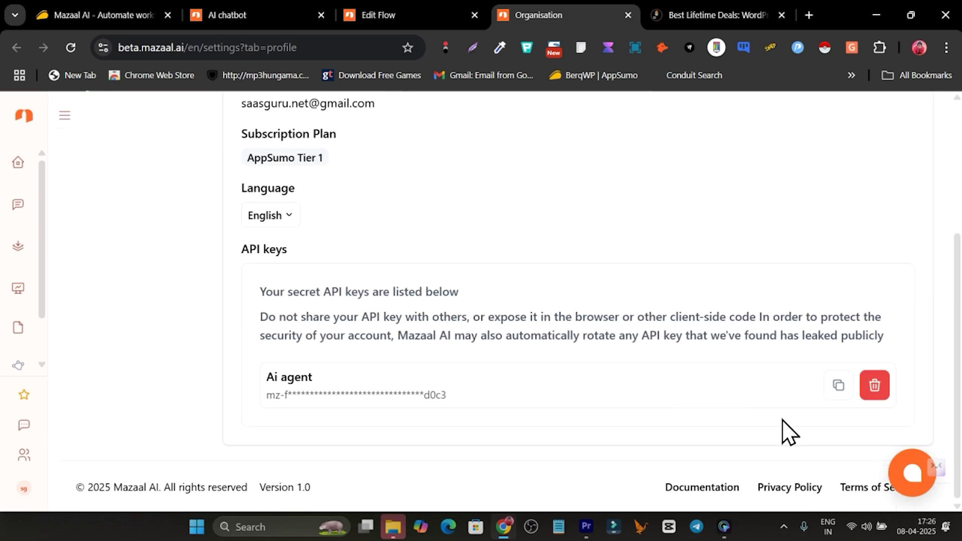
pyautogui.click(839, 385)
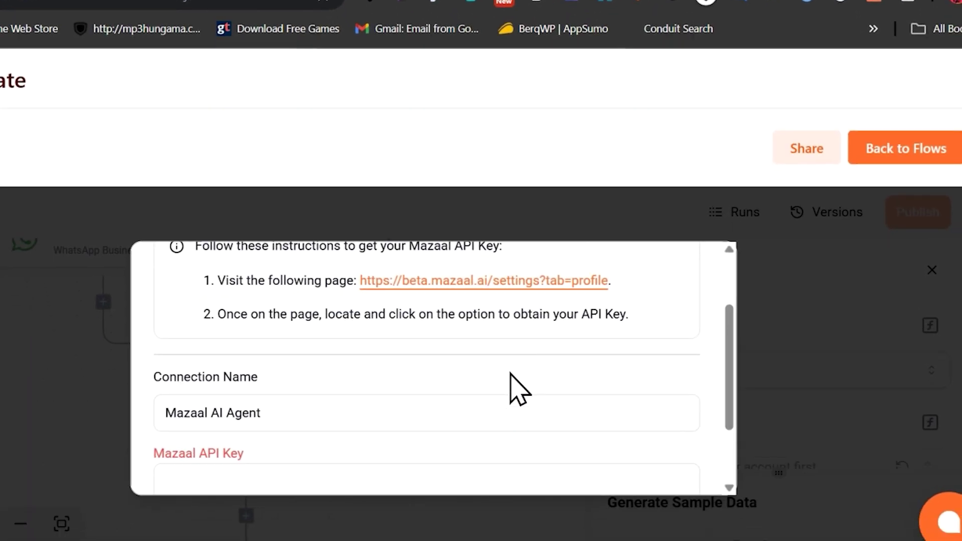
# Paste the copied key into the Mazaal API Key field and save the Mazaal AI Agent connection.
pyautogui.scroll(-3, 510, 373)
pyautogui.click(270, 392)
pyautogui.hotkey('ctrl', 'v')
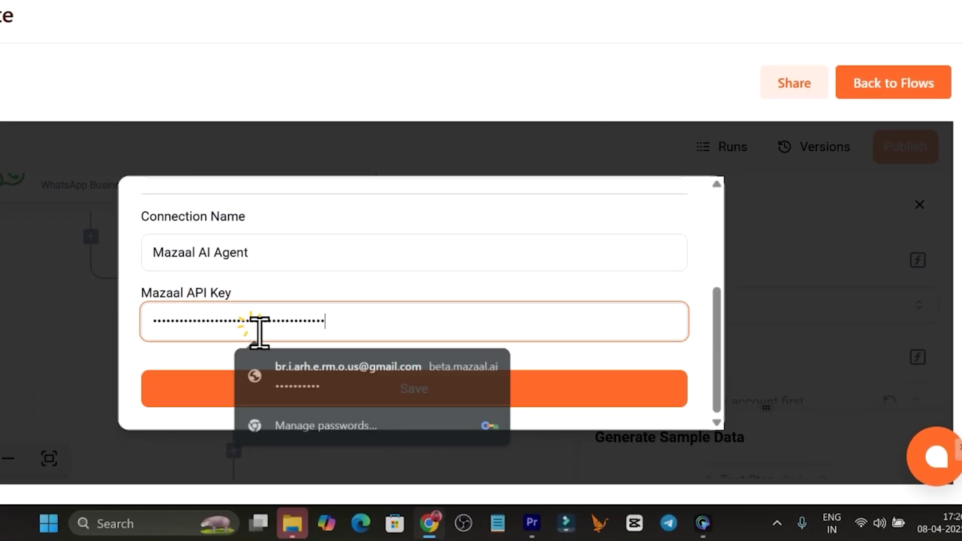
pyautogui.click(416, 402)
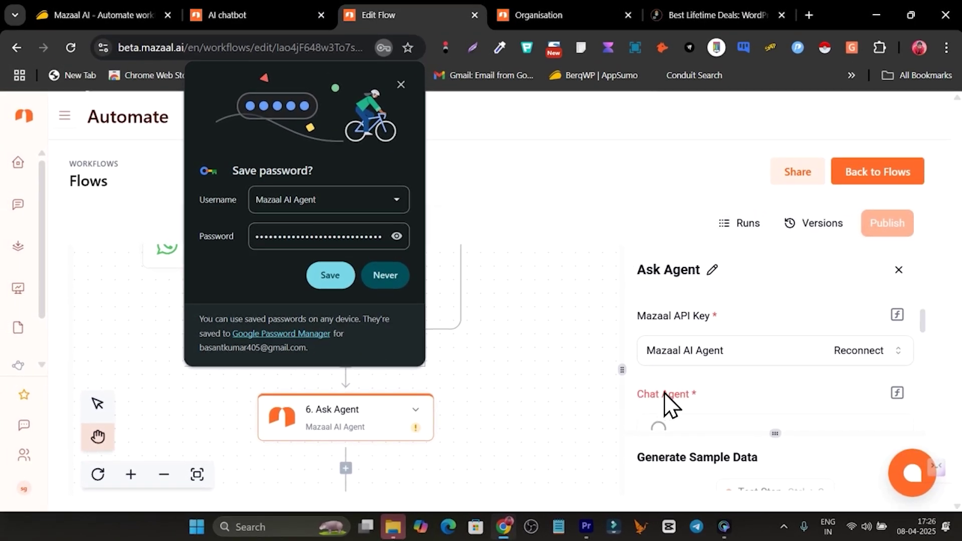
# Choose Ai tool Suggestion Bot as the Ask Agent step's chat agent and review its fields.
pyautogui.scroll(-3, 678, 358)
pyautogui.click(716, 354)
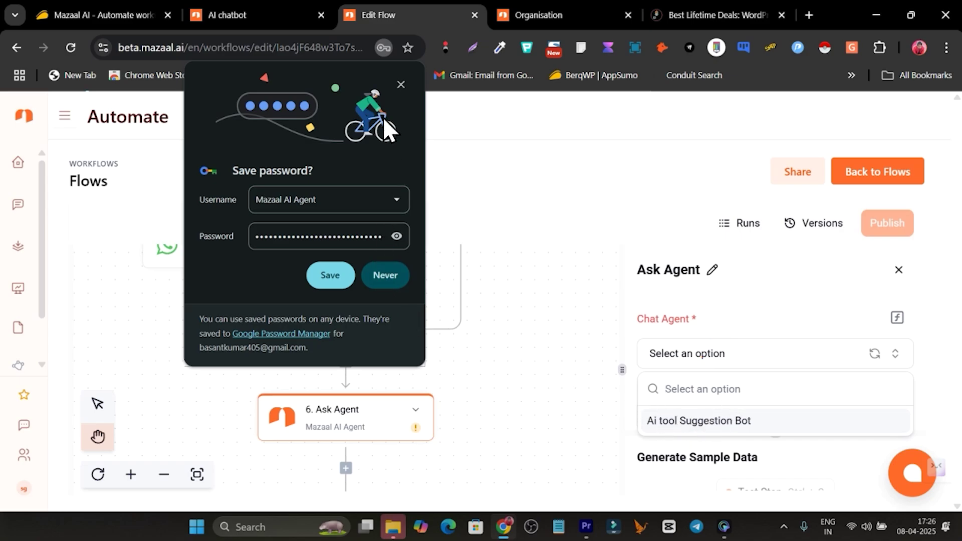
pyautogui.click(397, 80)
pyautogui.click(717, 424)
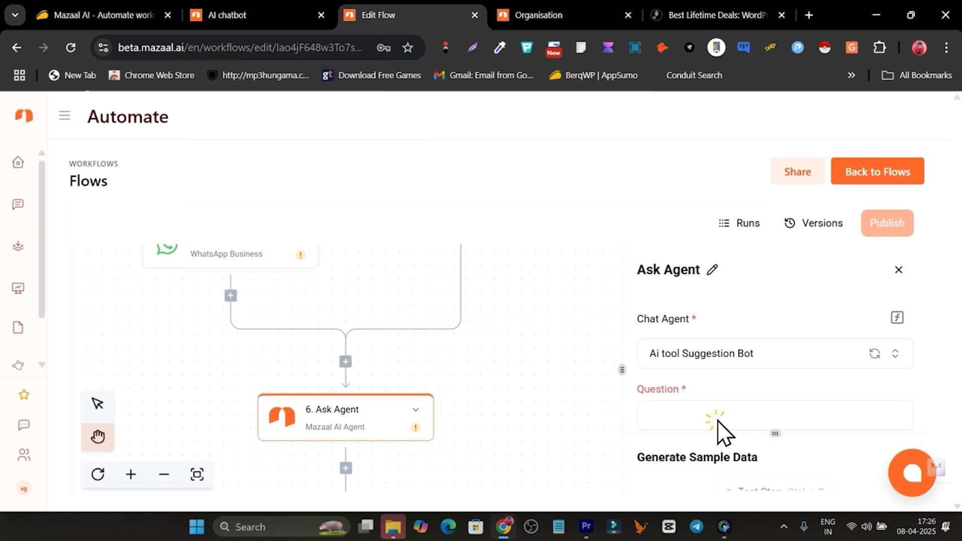
pyautogui.scroll(-2, 732, 421)
pyautogui.scroll(1, 712, 366)
pyautogui.click(685, 351)
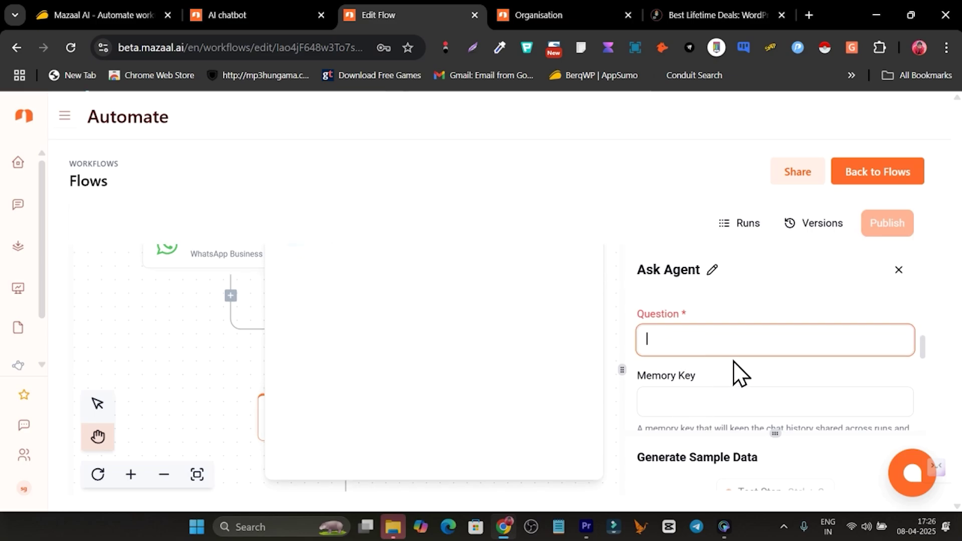
pyautogui.scroll(-3, 734, 371)
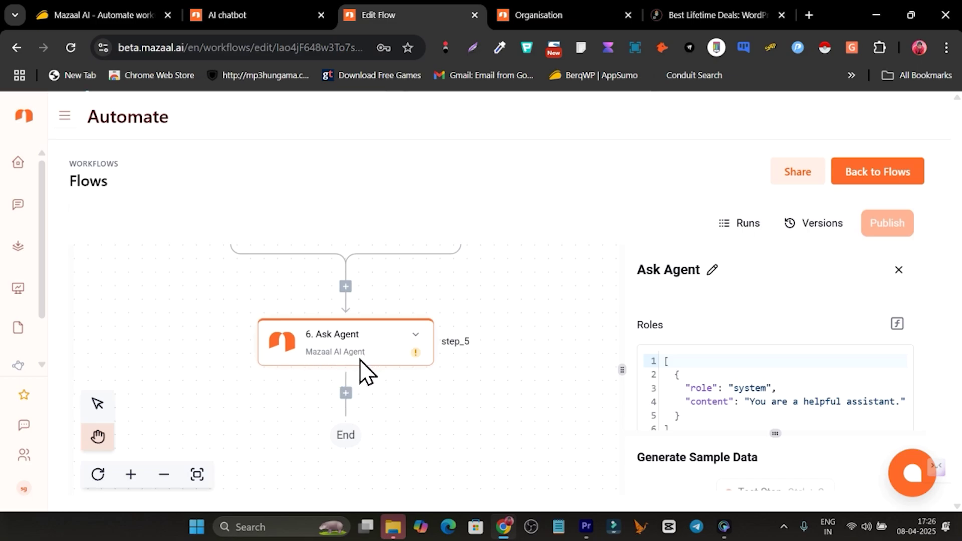
pyautogui.scroll(3, 366, 371)
pyautogui.scroll(10, 436, 331)
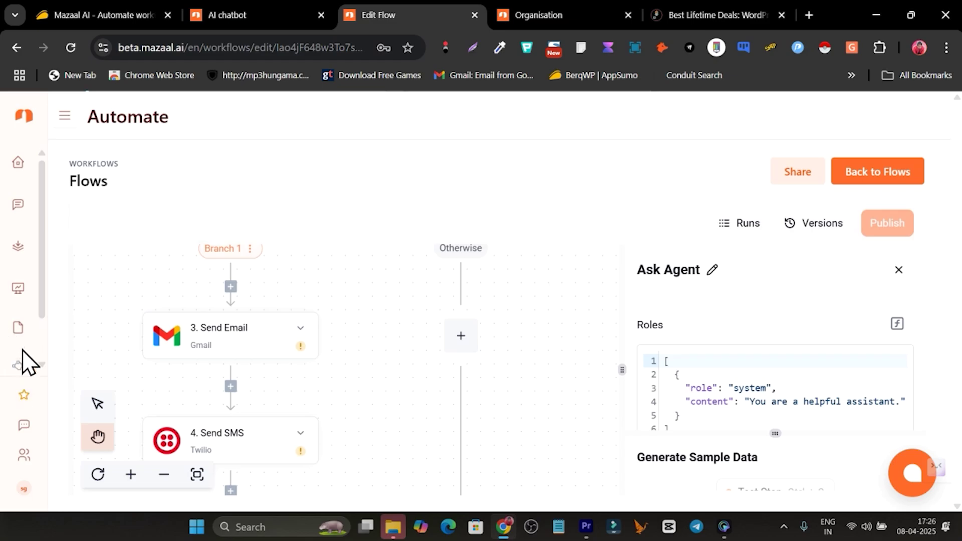
# Switch to the first Chrome tab, Mazaal AI's AppSumo pricing page.
pyautogui.click(109, 9)
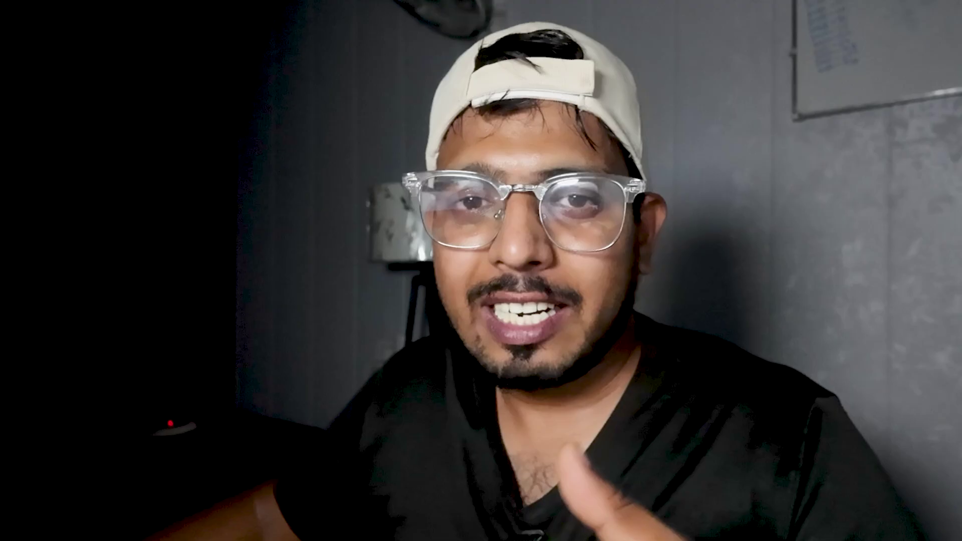